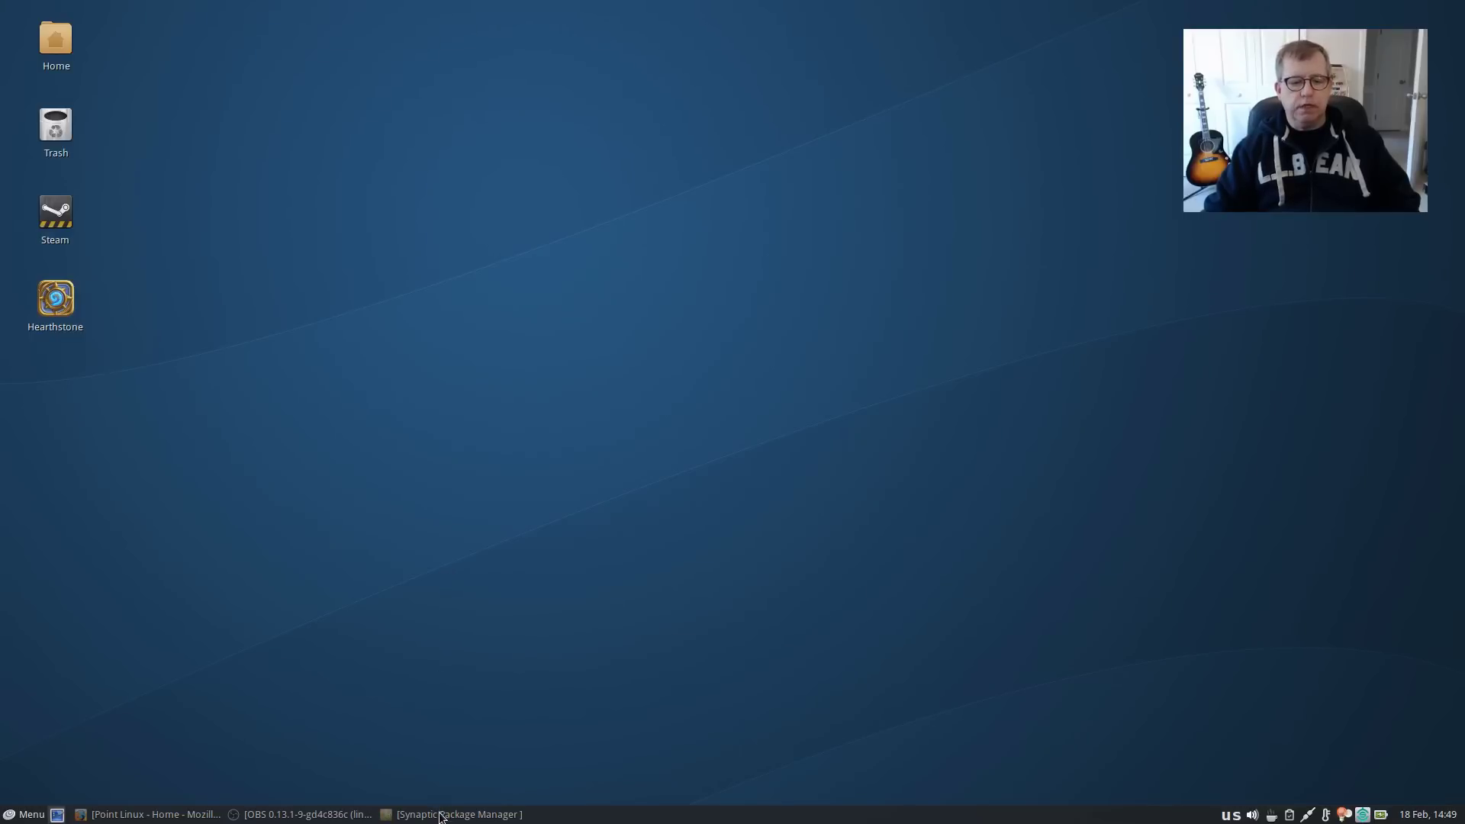
- Restore the windows, confirm the Repositories list with OK, and quit Synaptic to reveal Firefox
left_click(56, 814)
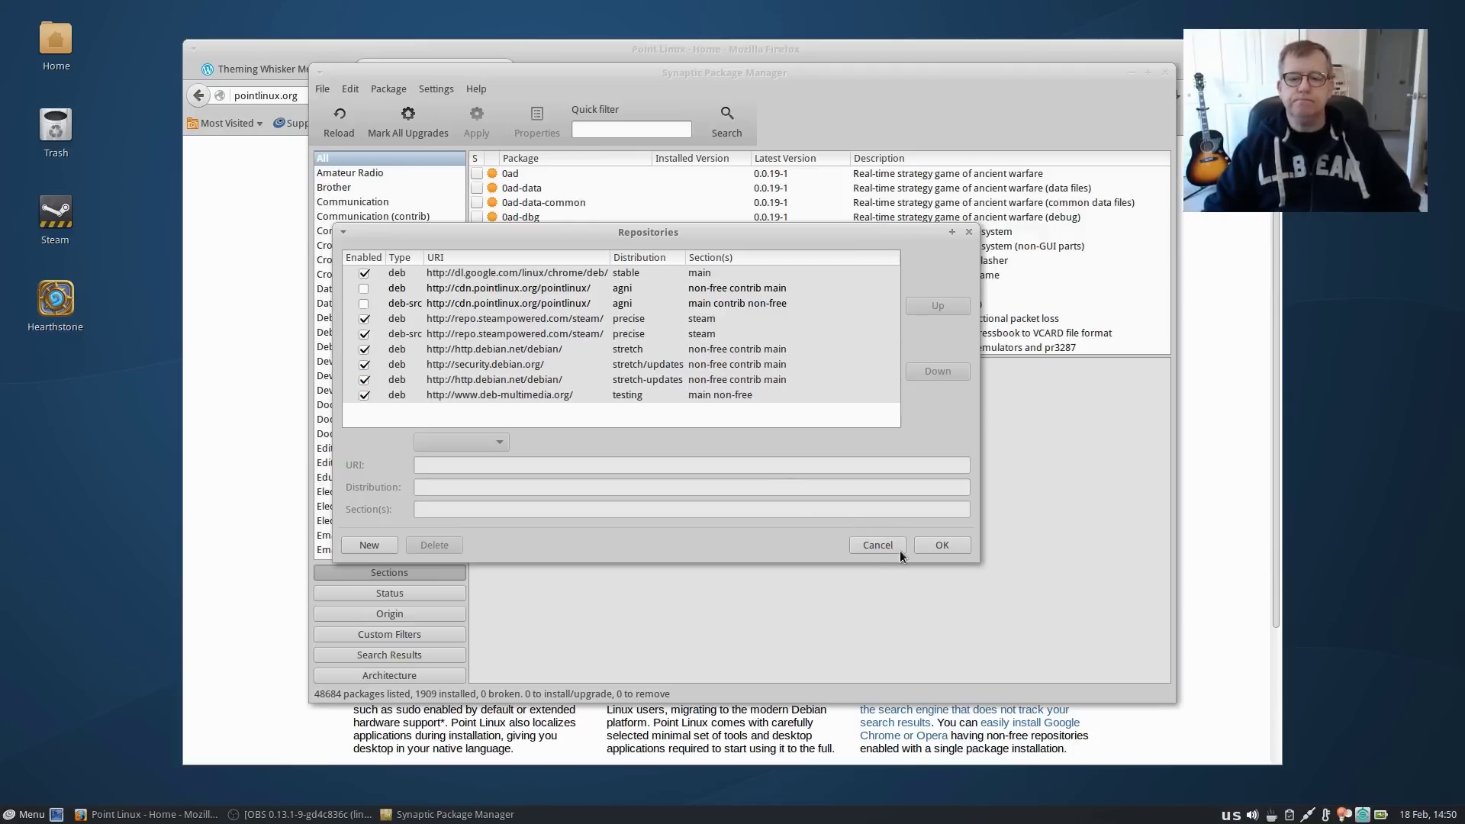
left_click(929, 546)
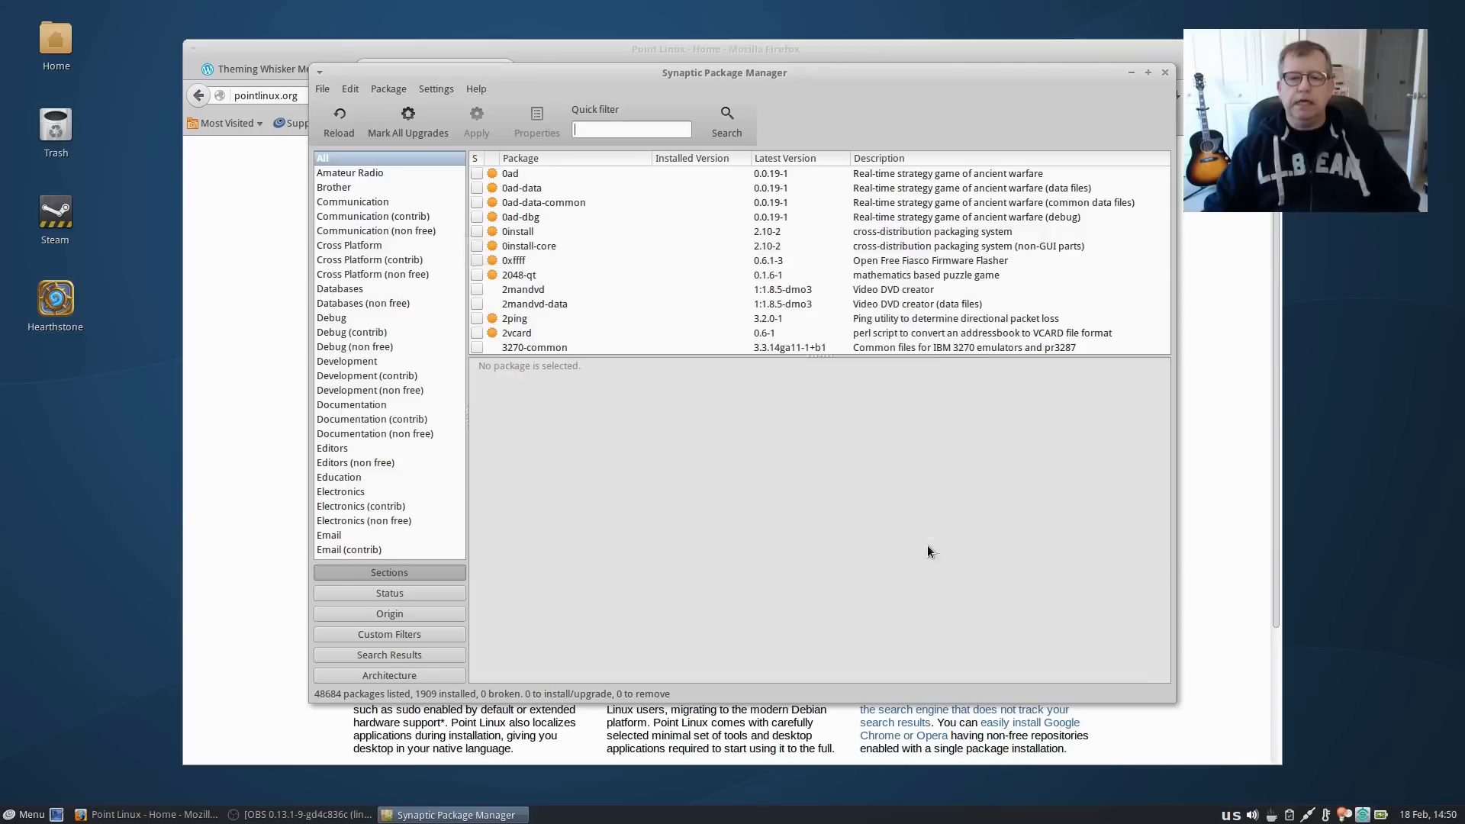
left_click(1164, 72)
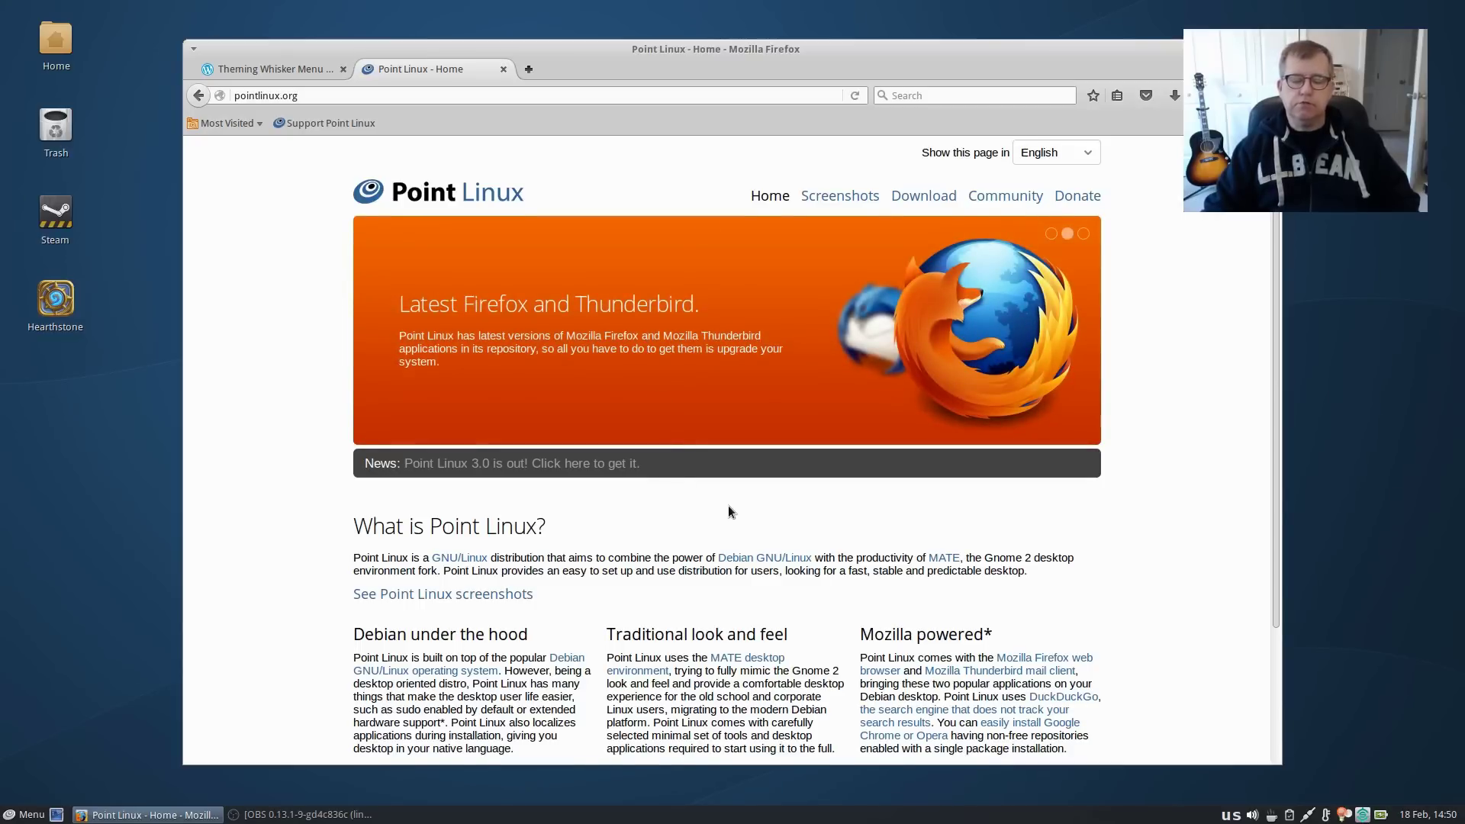
scroll(729, 506, "down", 5)
scroll(725, 503, "up", 4)
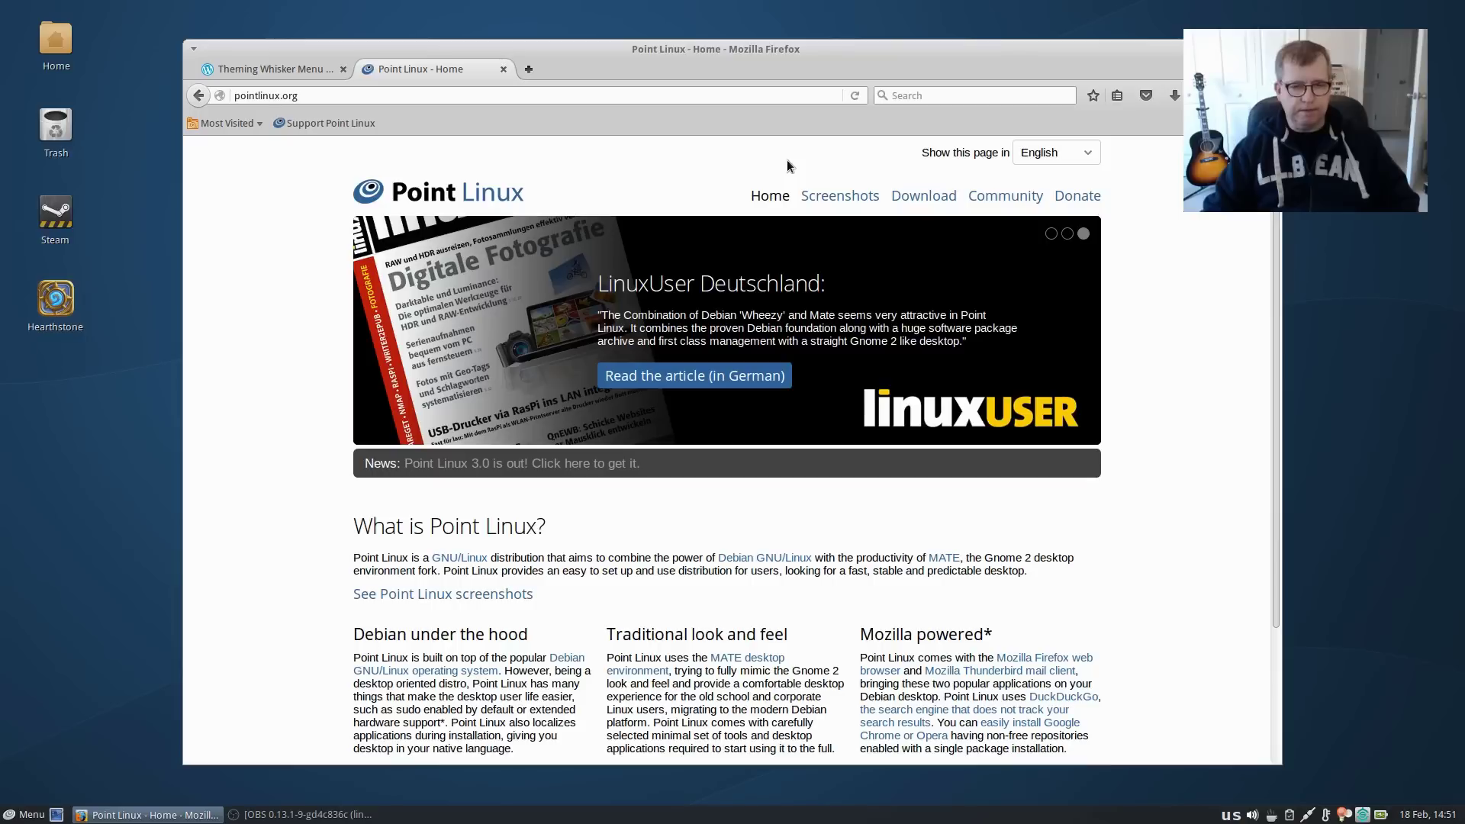
left_click(28, 814)
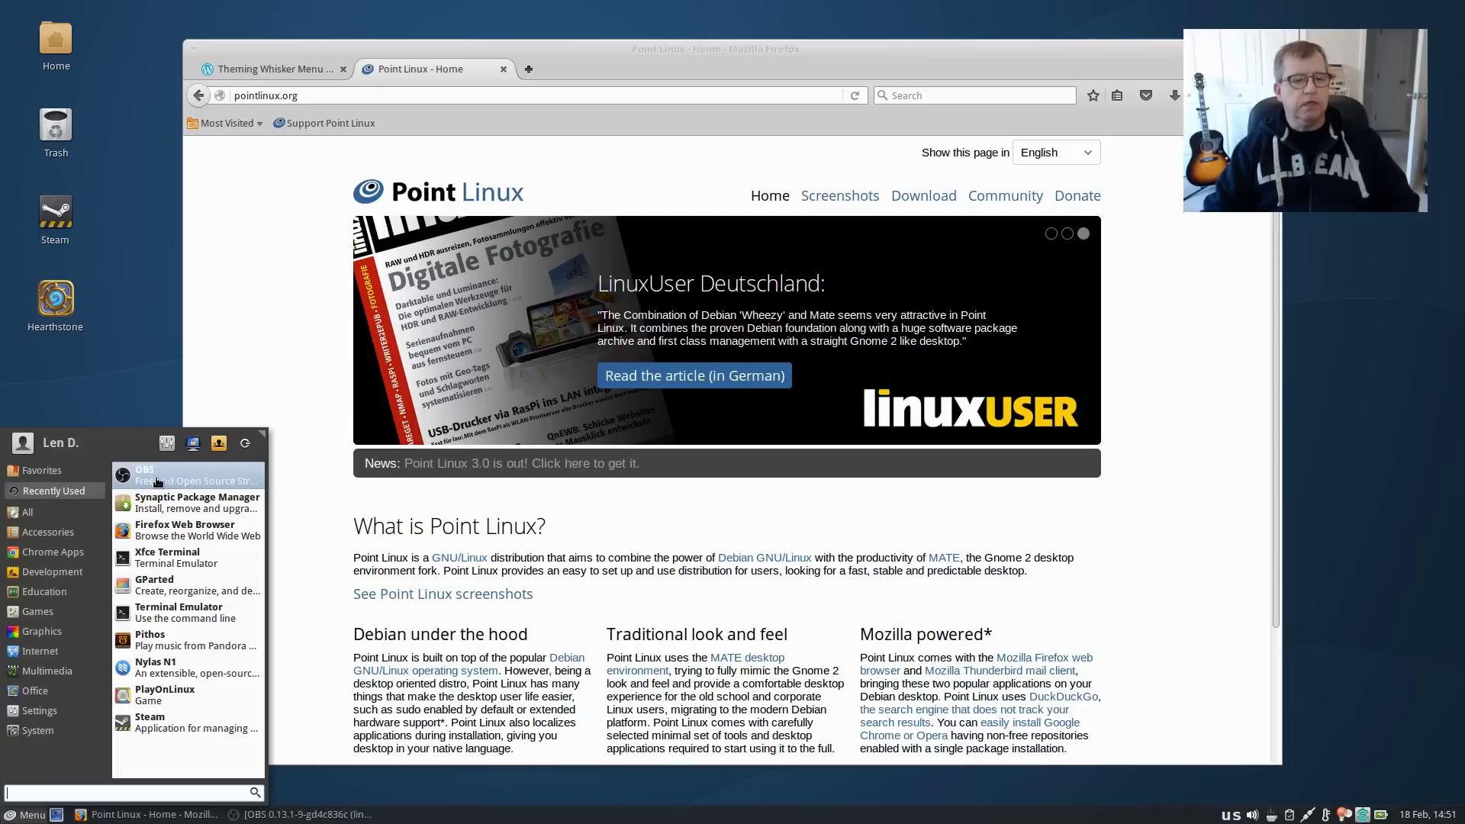
left_click(139, 393)
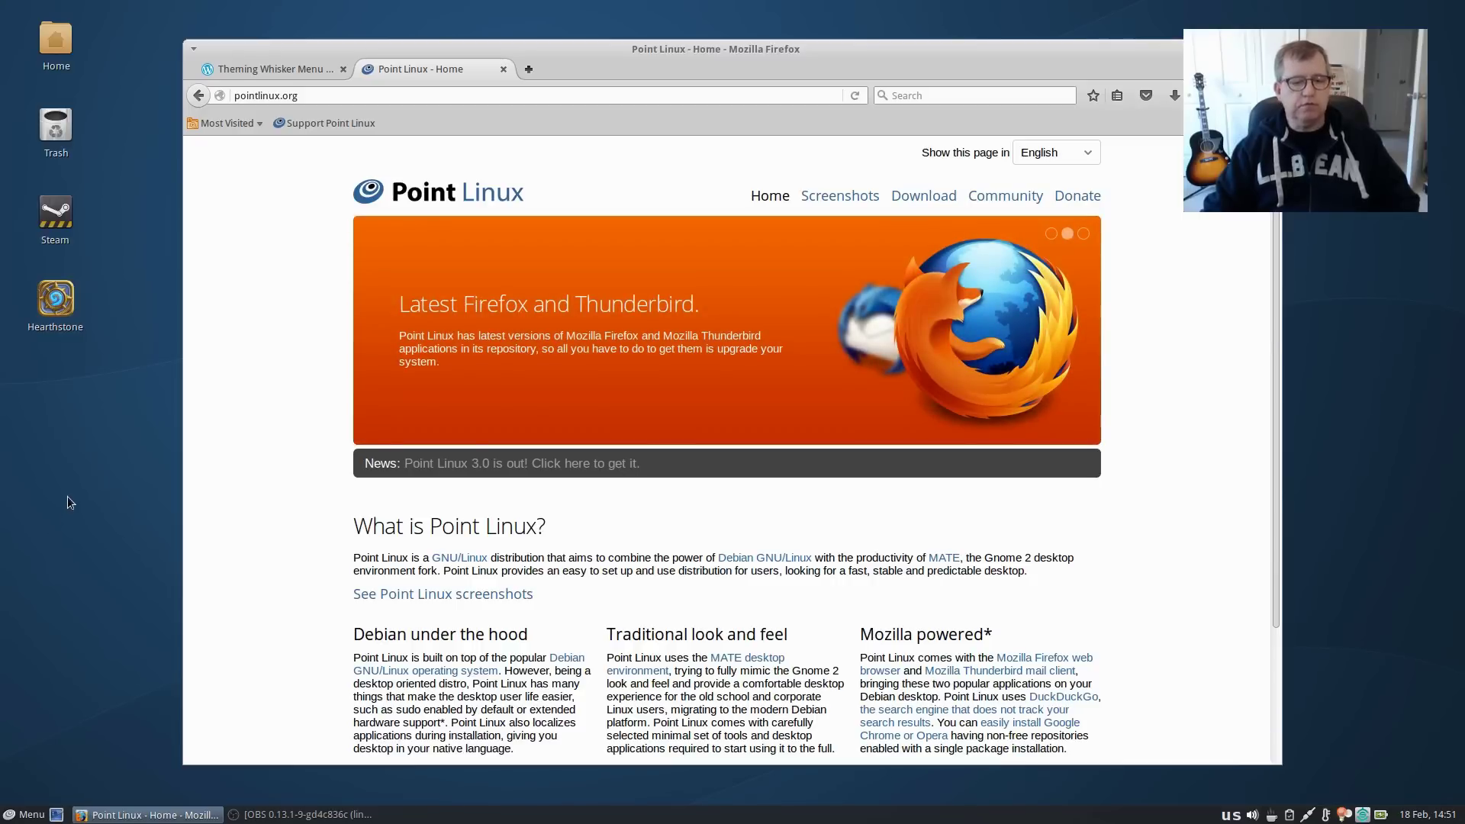
left_click(276, 814)
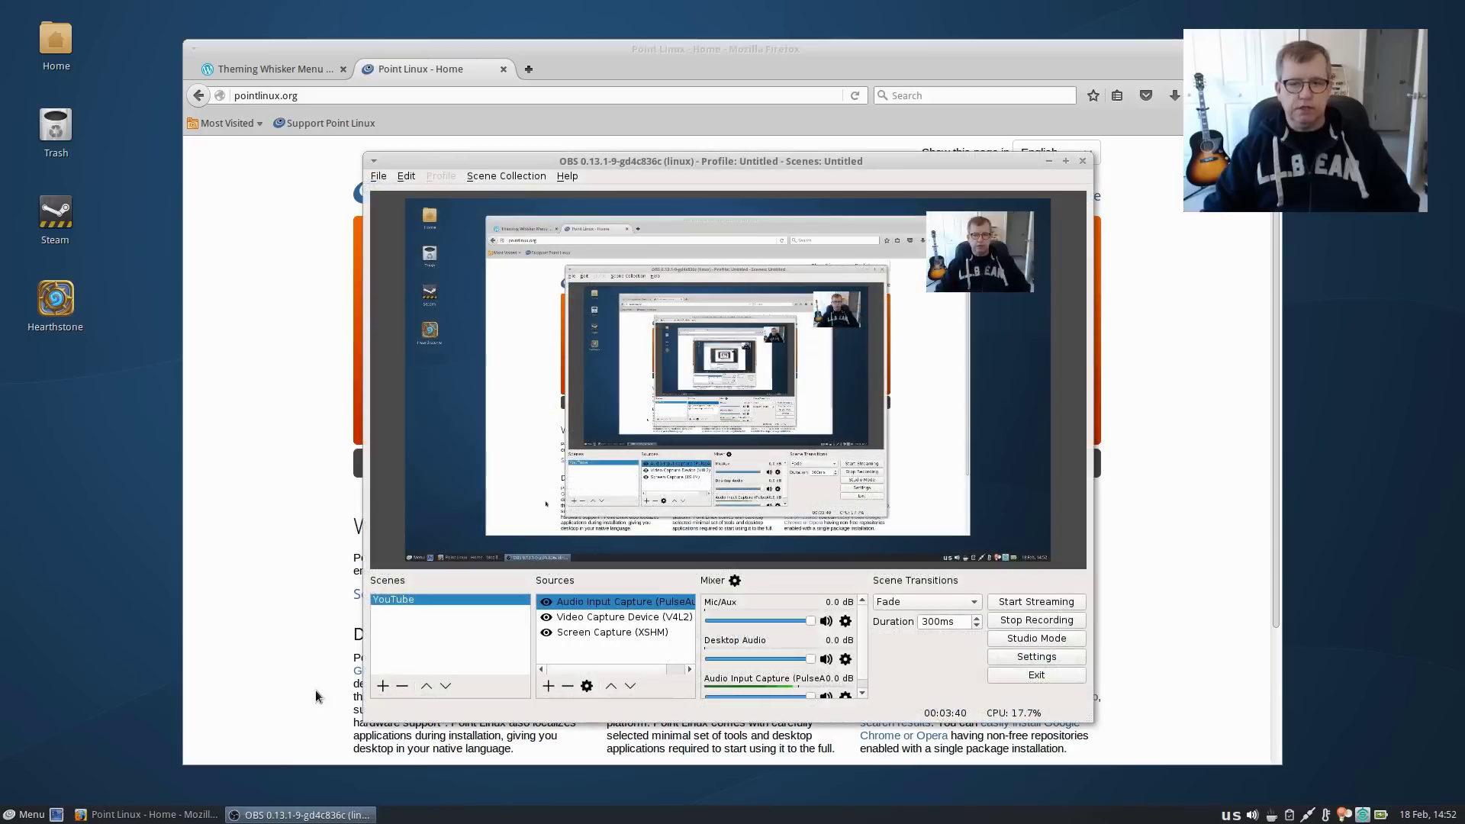
left_click(260, 815)
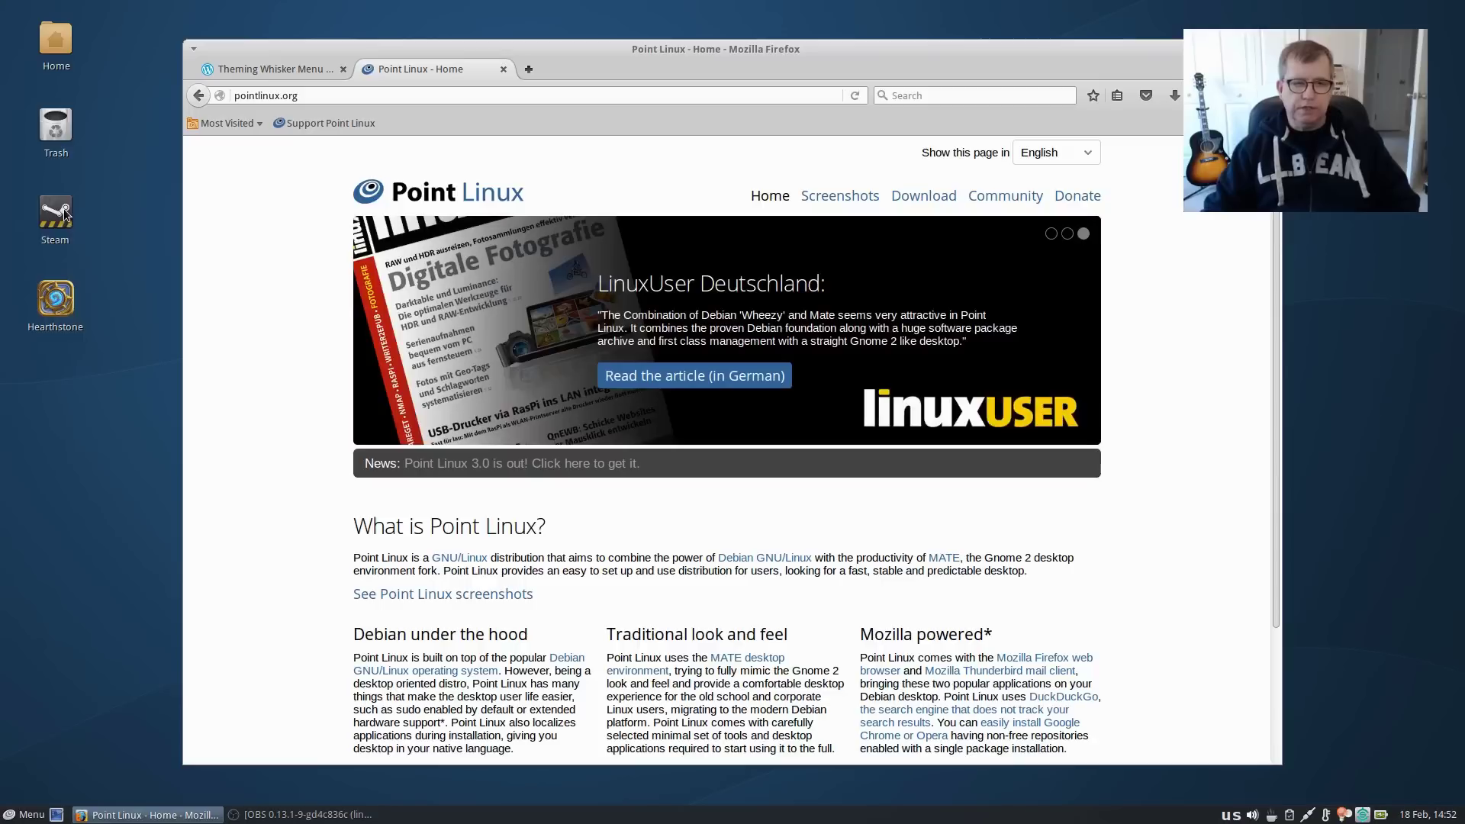
left_click(26, 814)
mouse_move(55, 548)
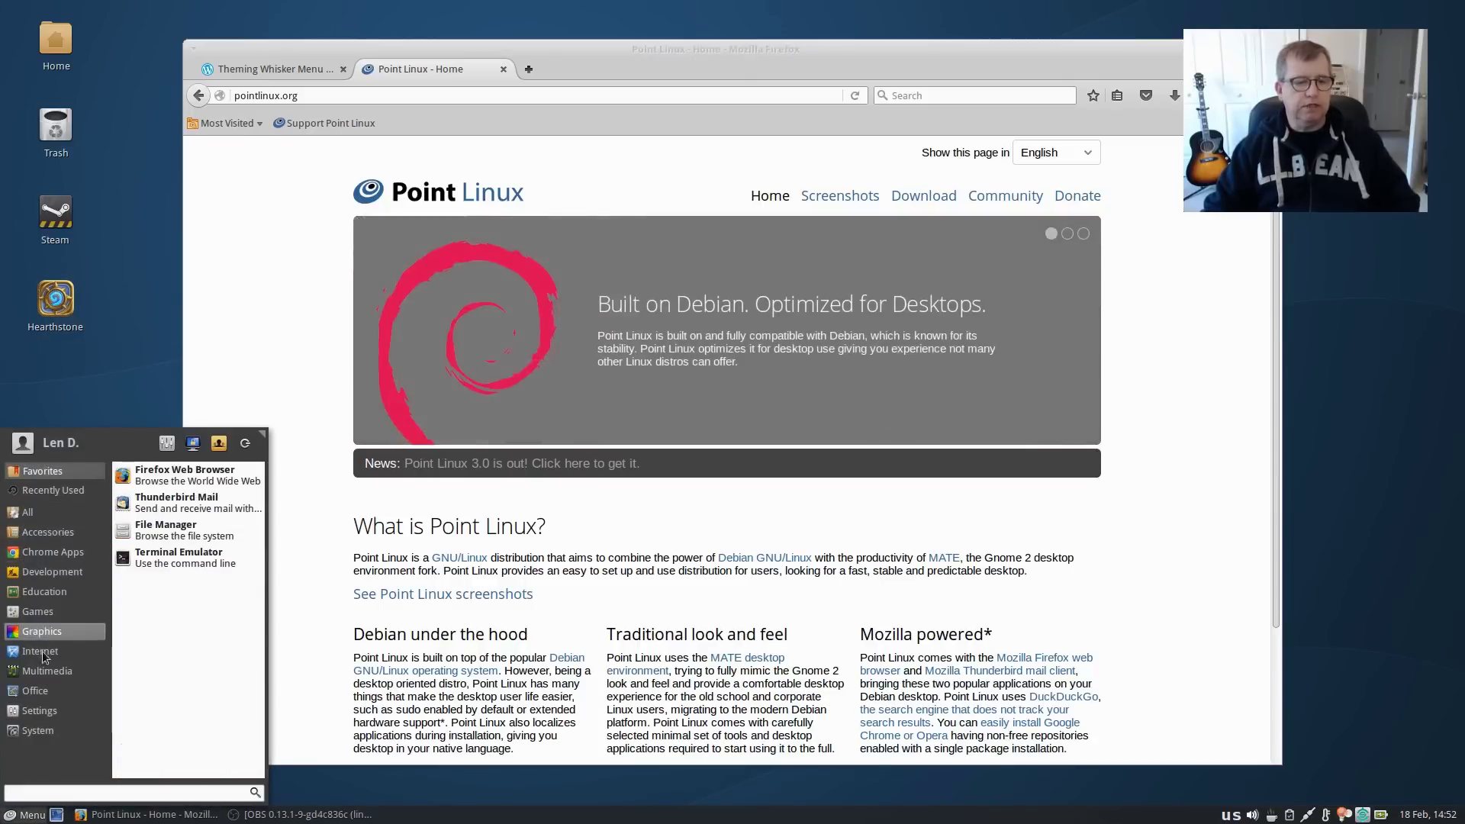
mouse_move(44, 574)
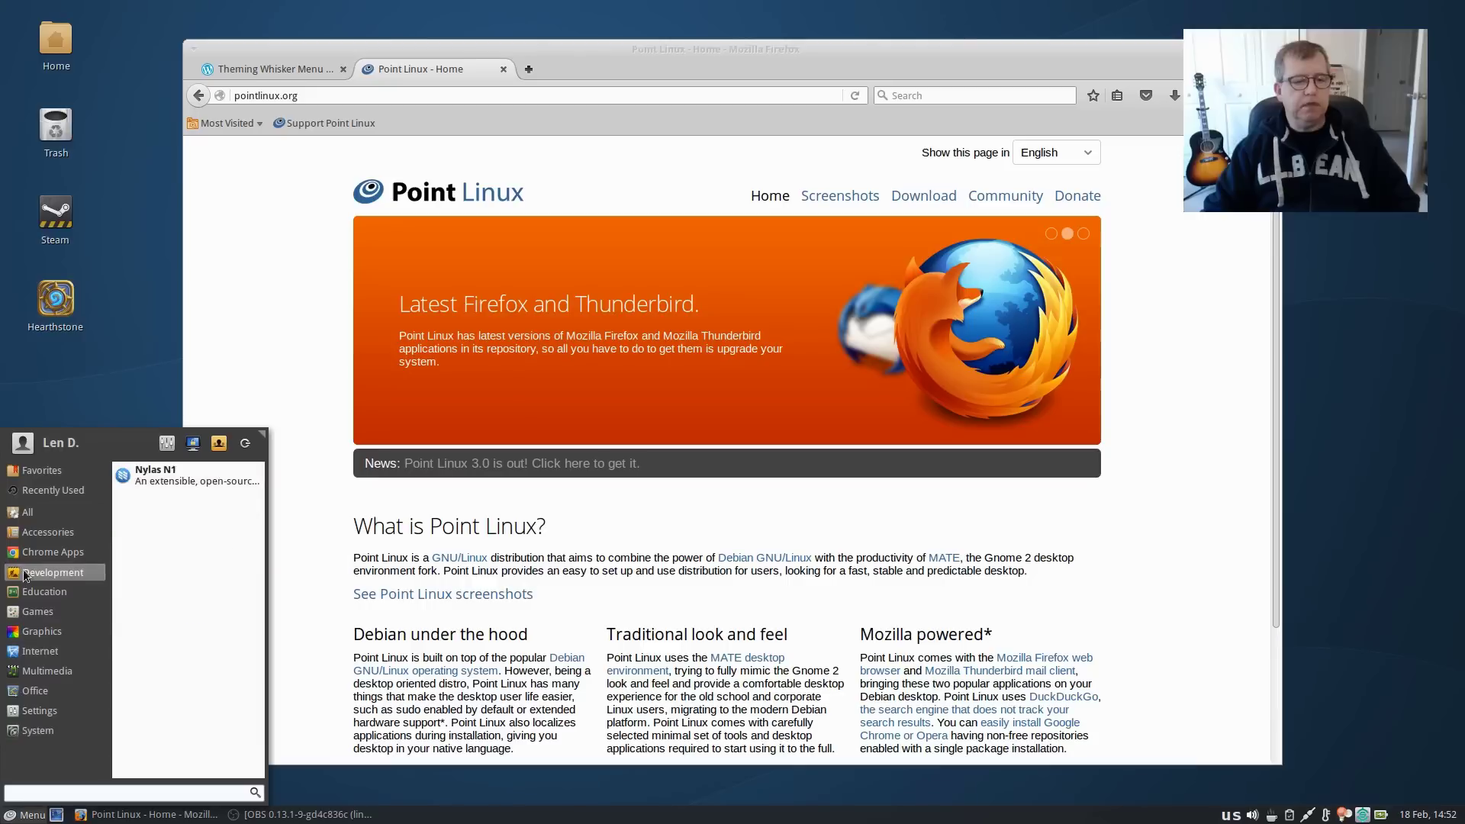
key("Escape")
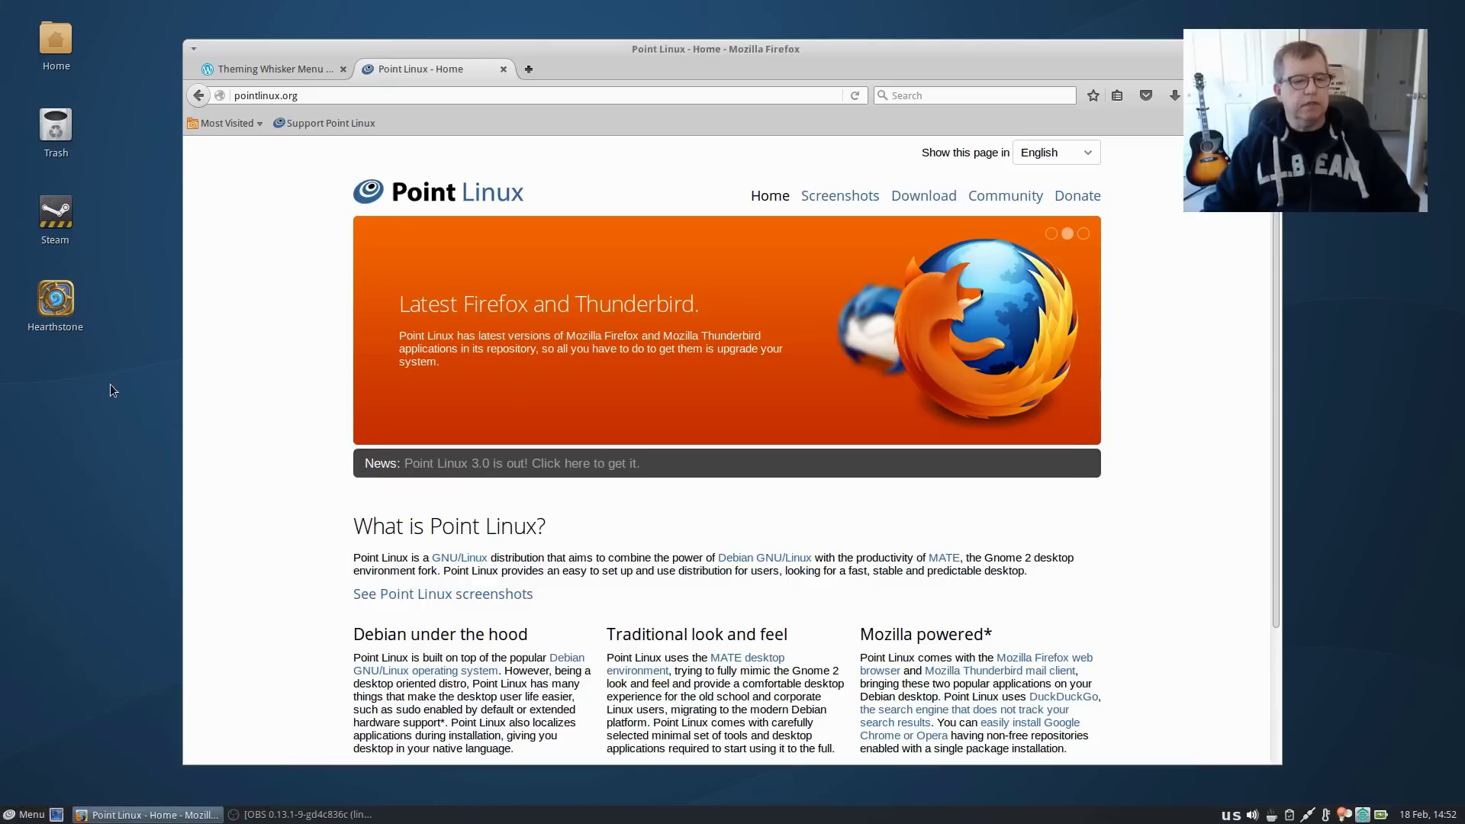
- Switch to the Theming Whisker Menu post and scroll to its first darkback background-colour code block
left_click(294, 64)
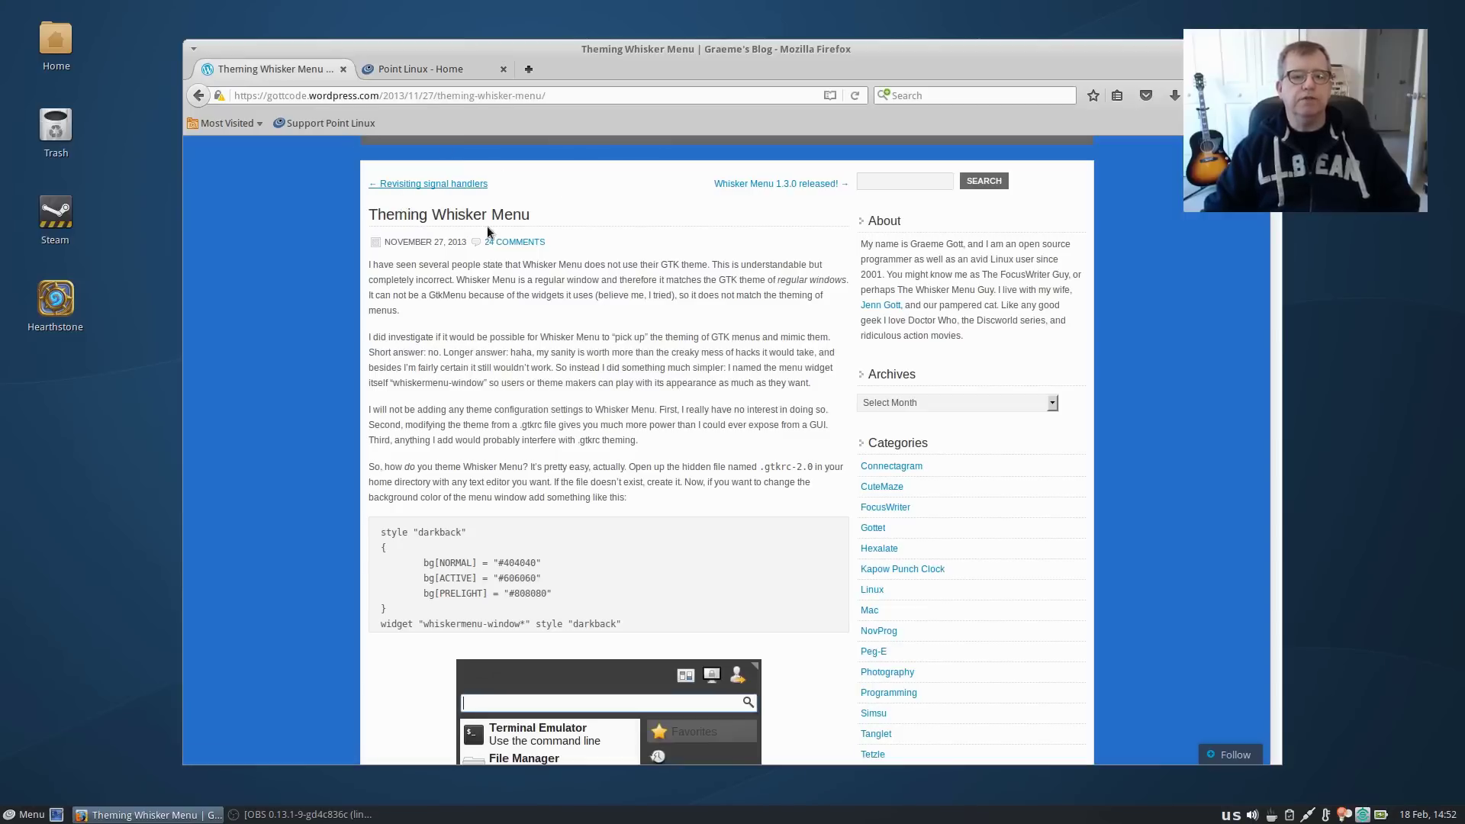
scroll(661, 255, "up", 2)
scroll(658, 259, "down", 5)
scroll(658, 263, "down", 8)
scroll(648, 261, "down", 15)
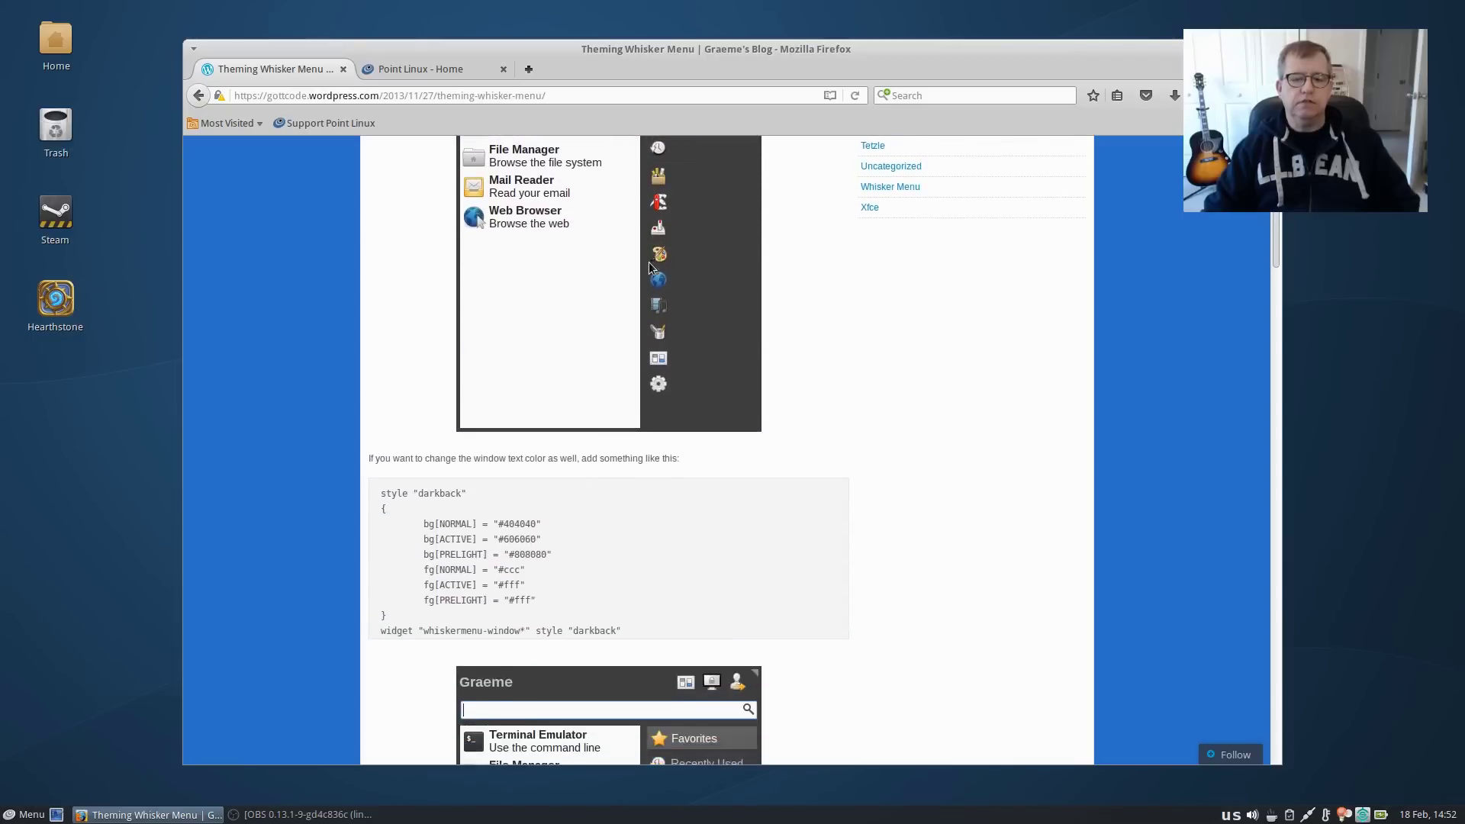
scroll(645, 269, "down", 16)
scroll(645, 267, "down", 11)
scroll(643, 264, "up", 13)
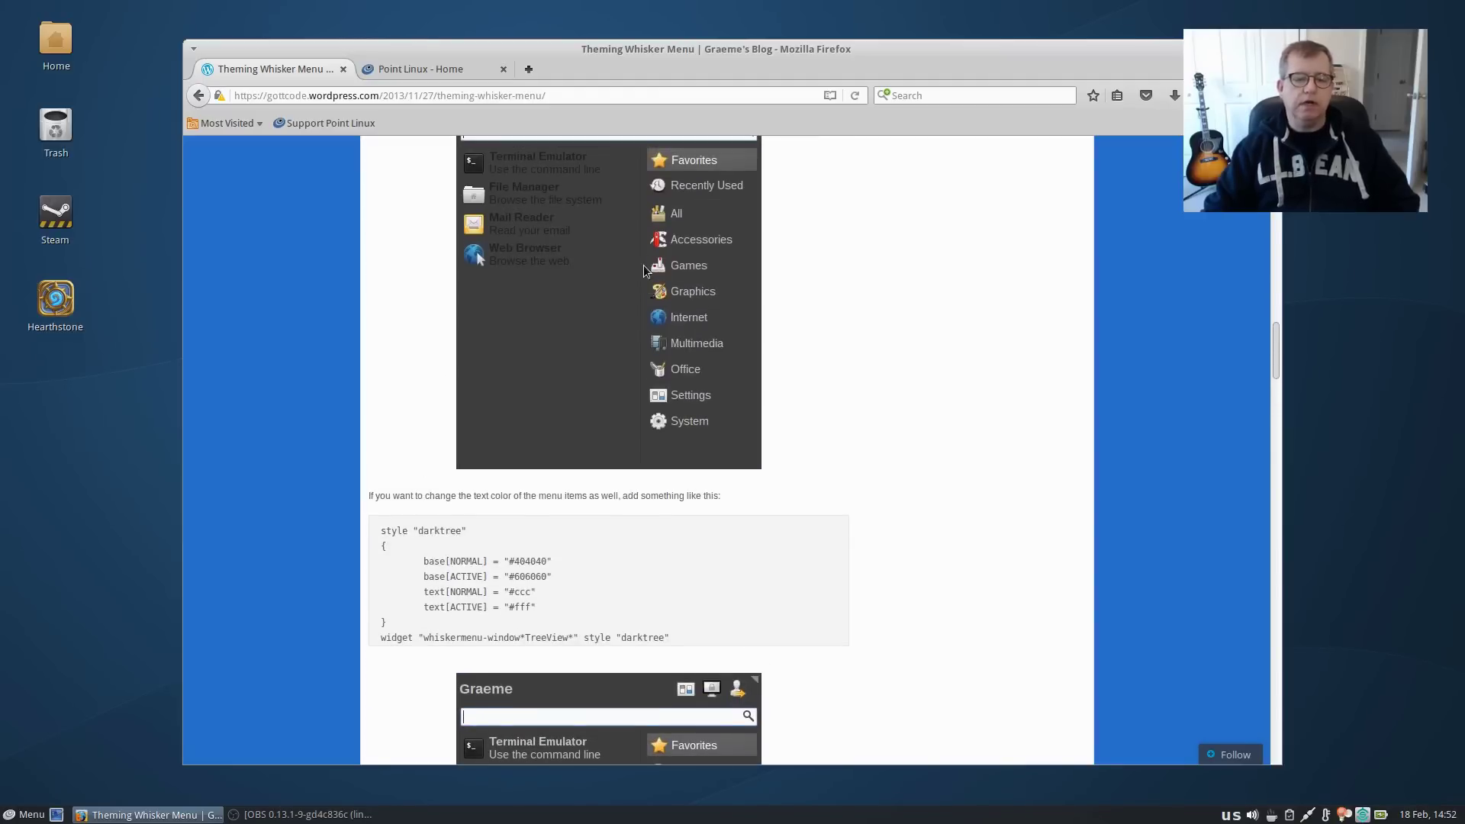
scroll(643, 268, "up", 20)
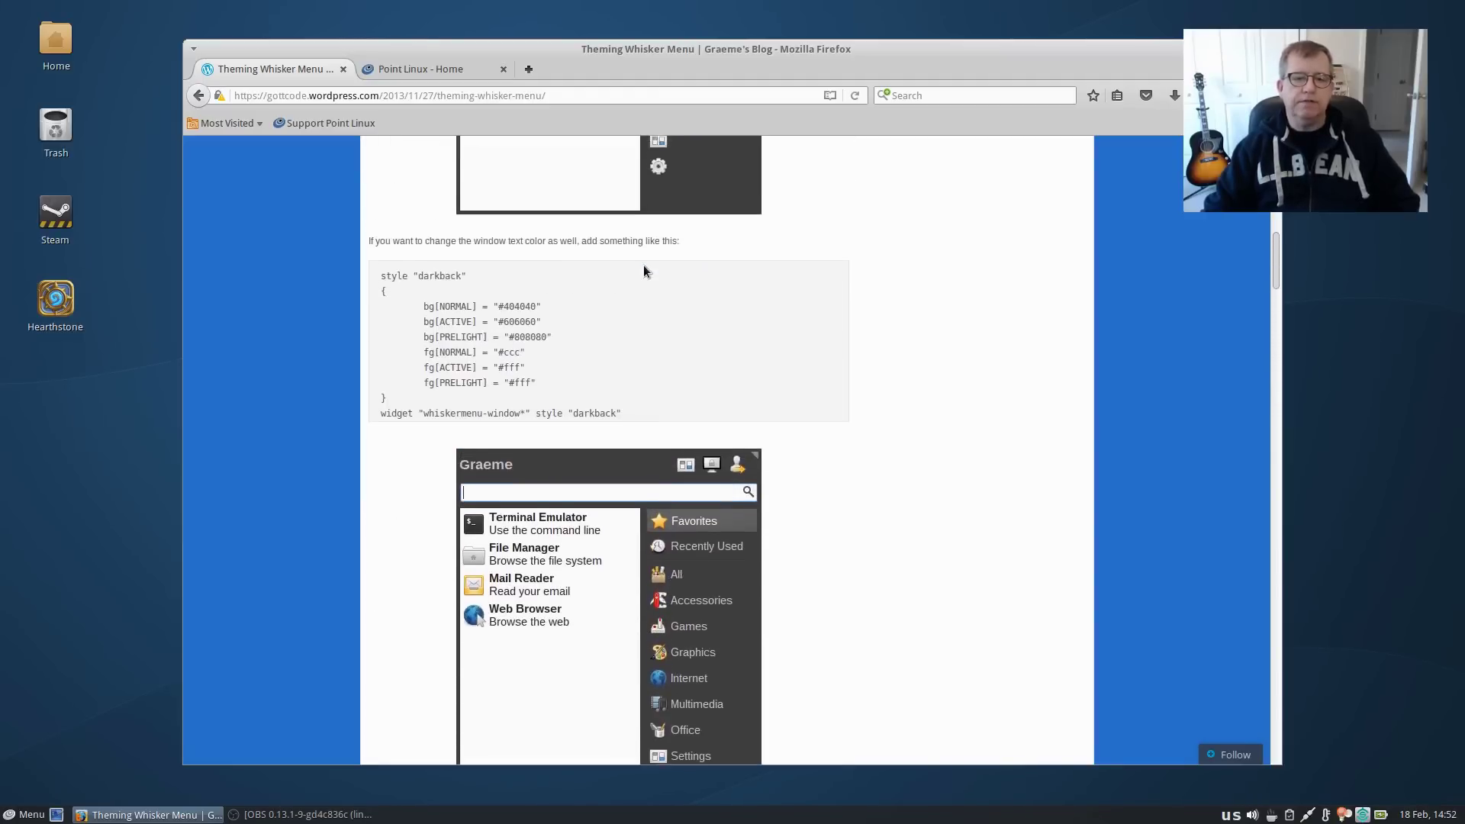
scroll(643, 266, "up", 18)
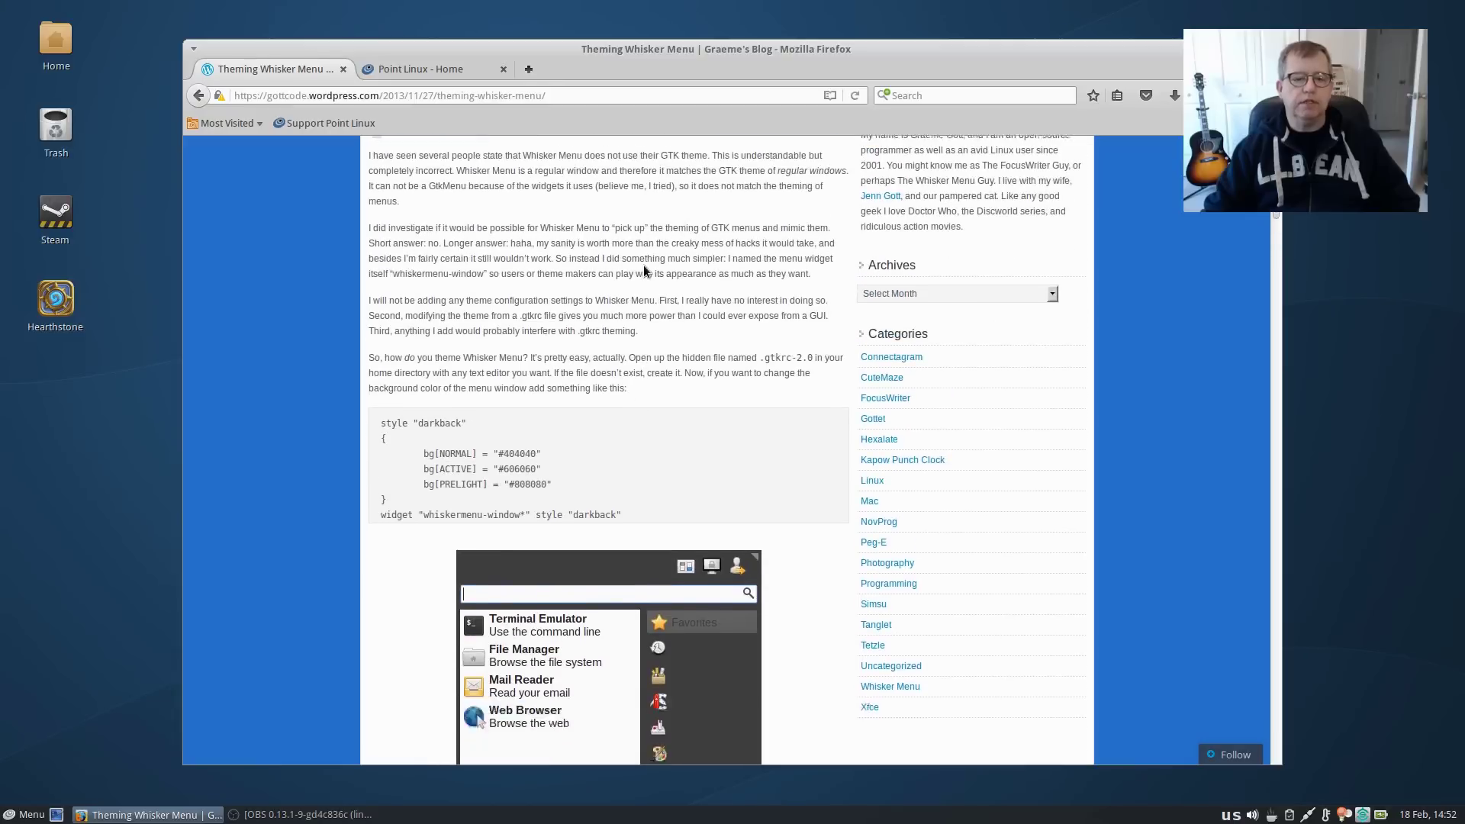
scroll(644, 271, "down", 1)
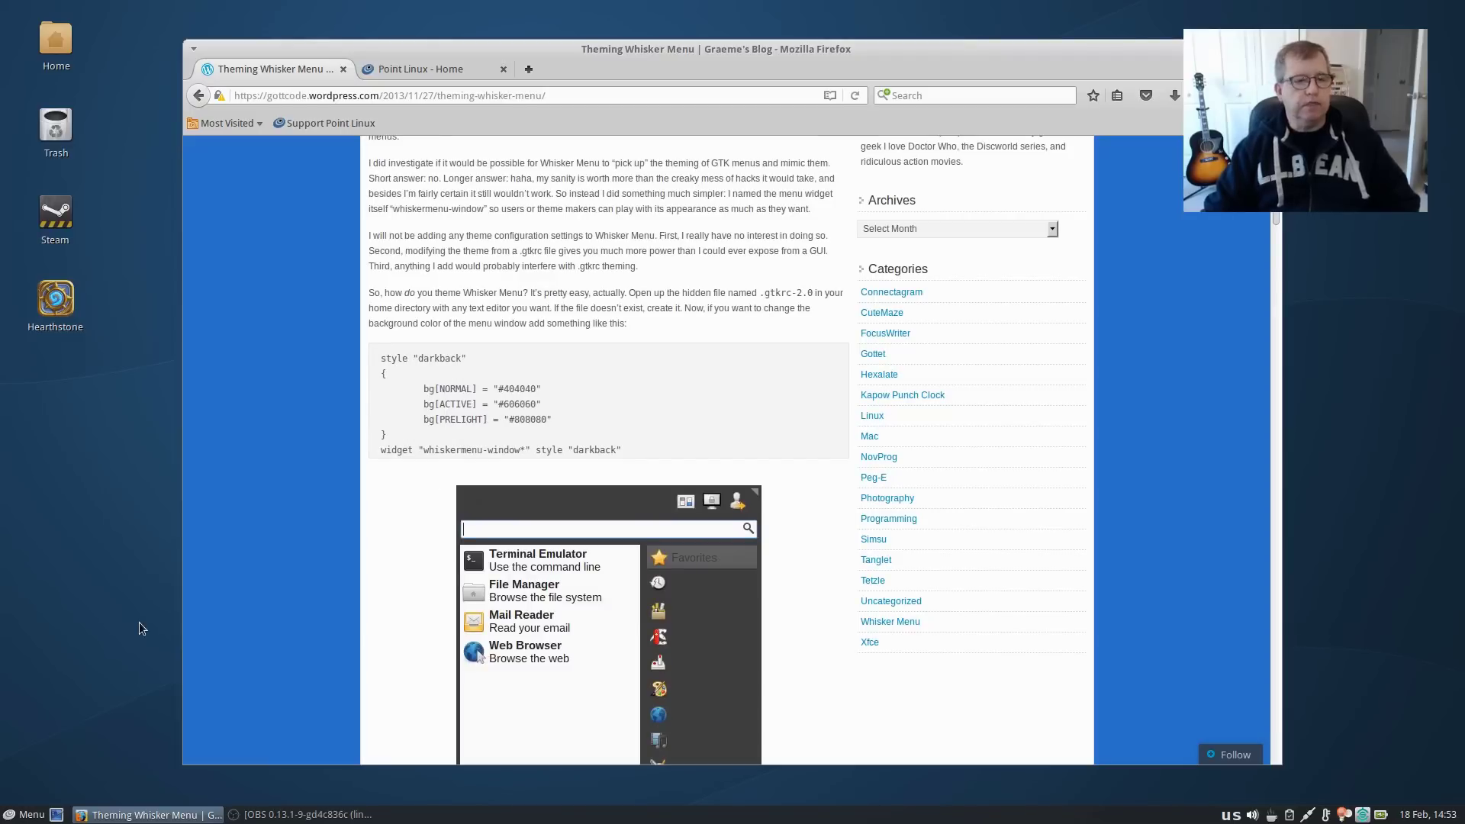
- Open the Home folder, move it aside, and locate the hidden .gtkrc-2.0 file before returning to Firefox
double_click(66, 45)
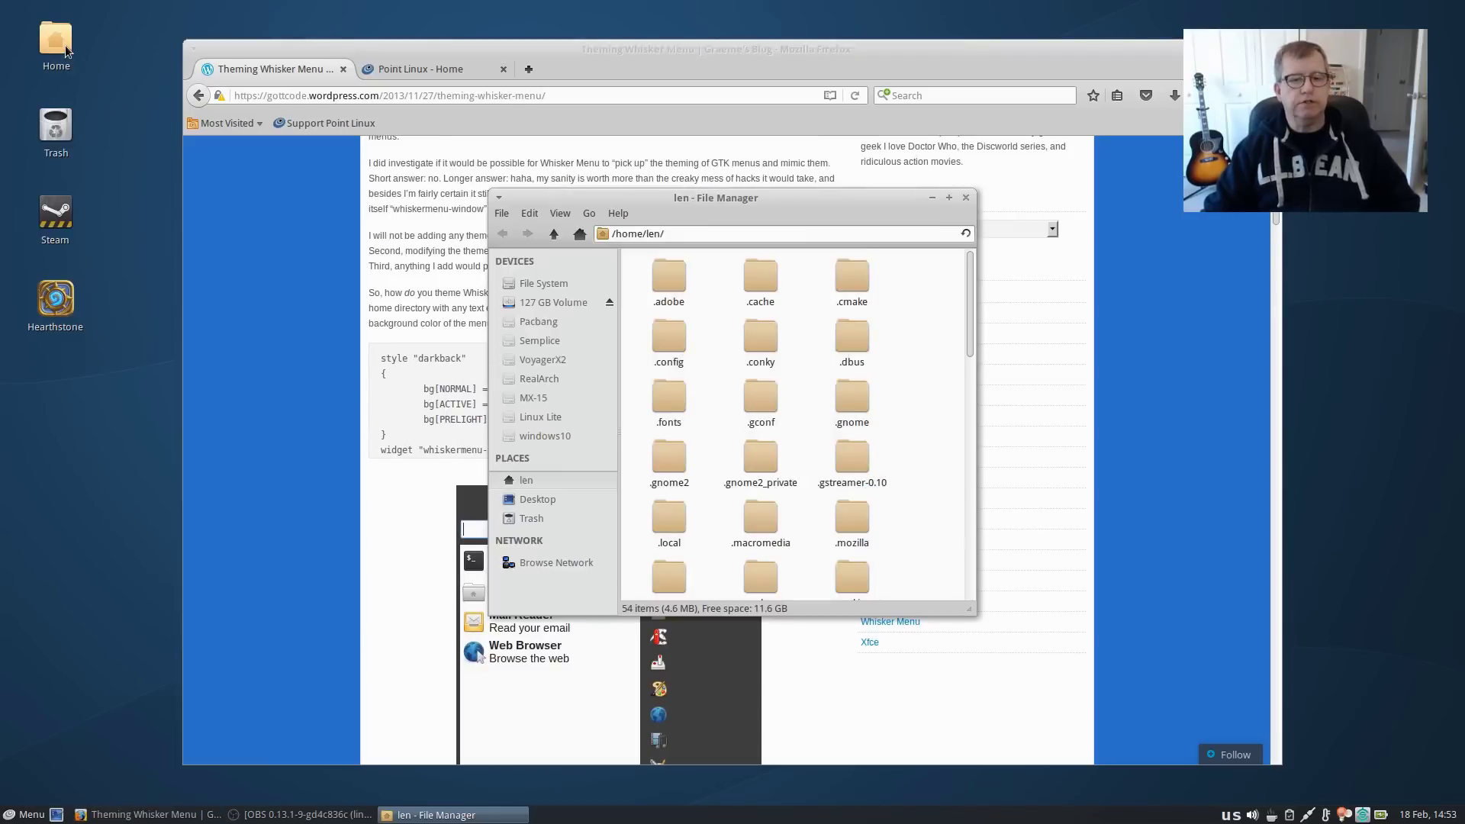
left_click_drag(731, 198, 264, 208)
scroll(245, 406, "down", 10)
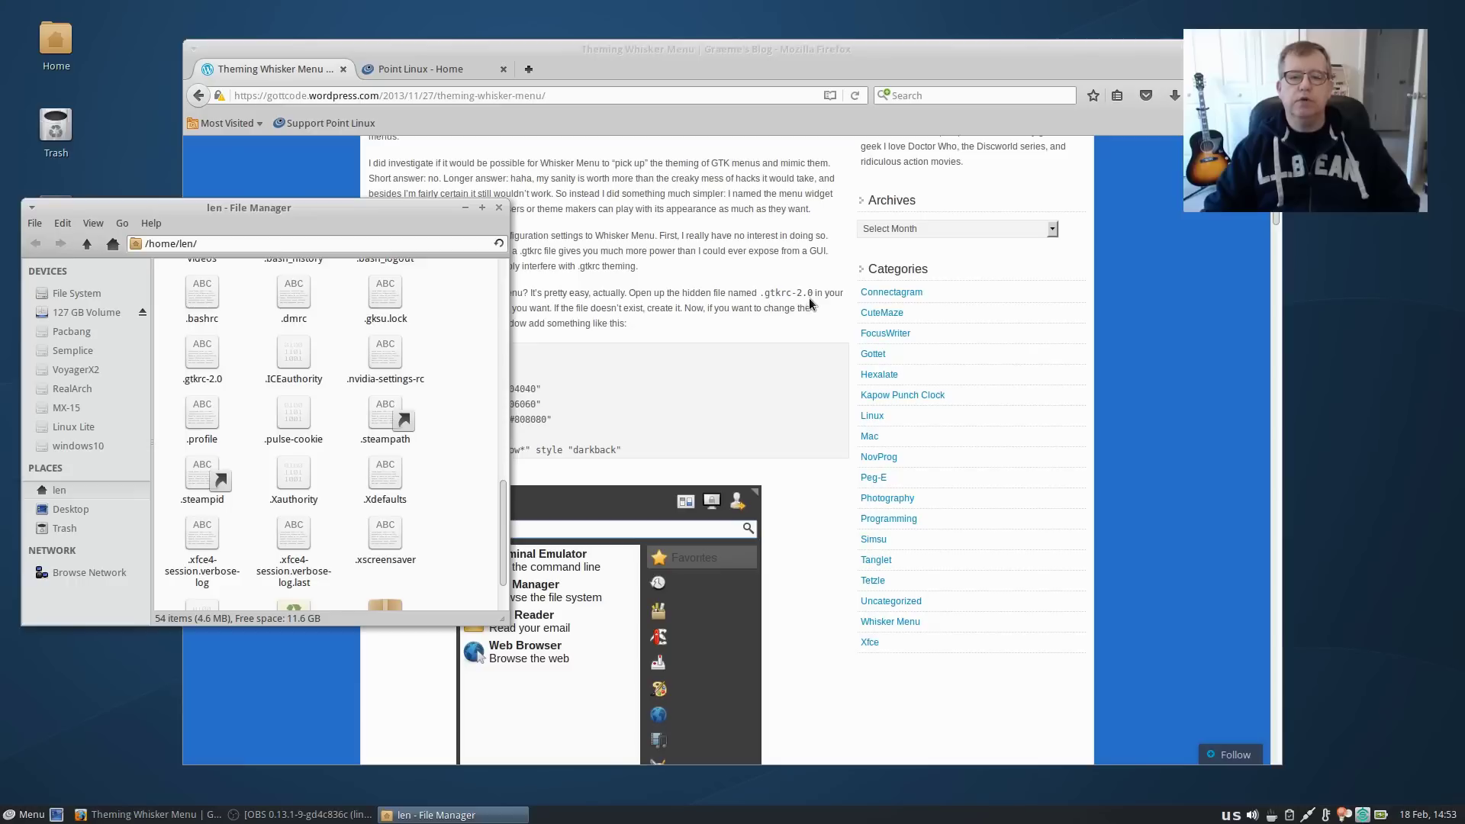
scroll(478, 386, "down", 1)
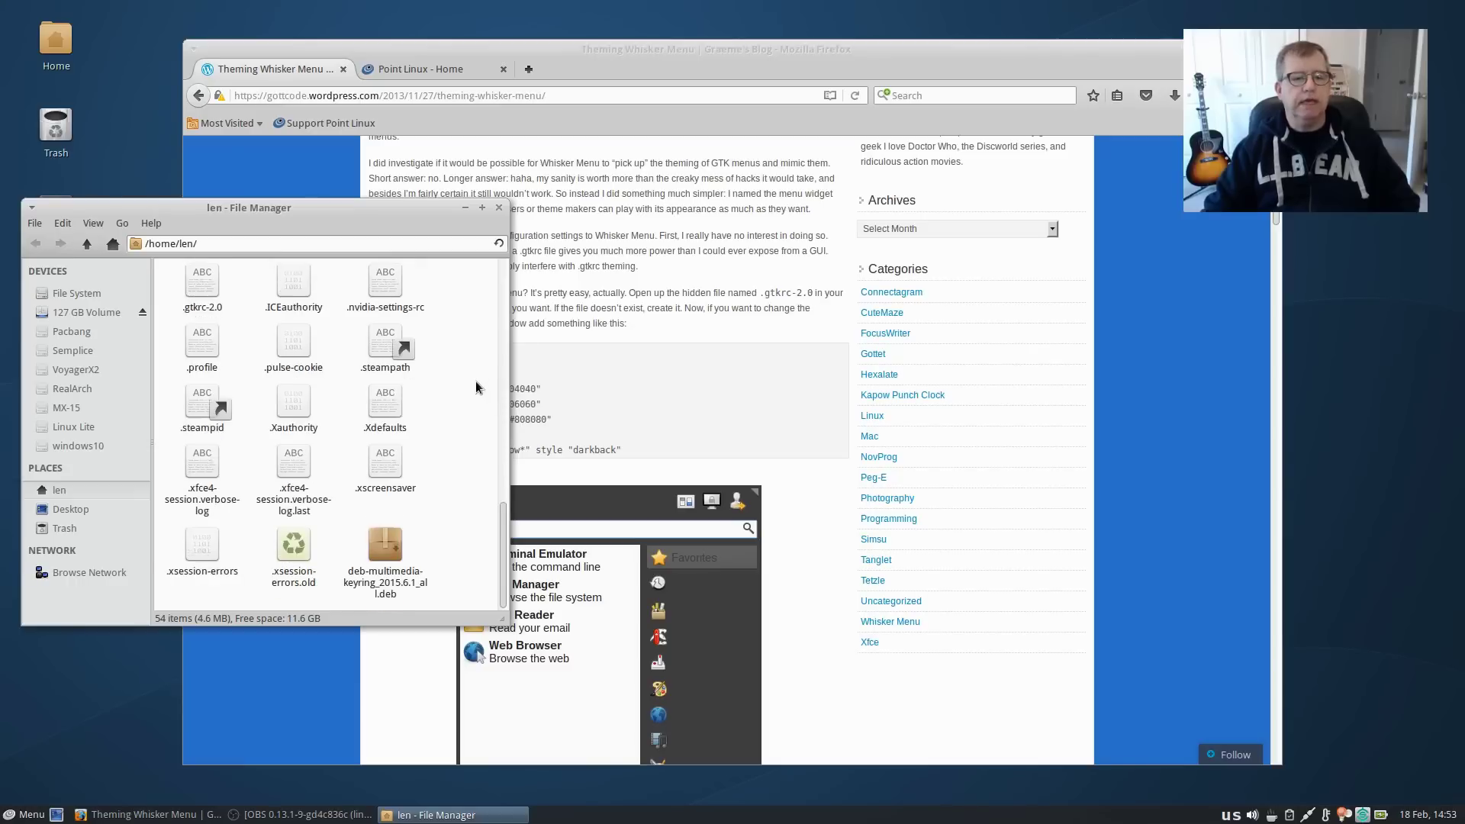
scroll(476, 386, "up", 2)
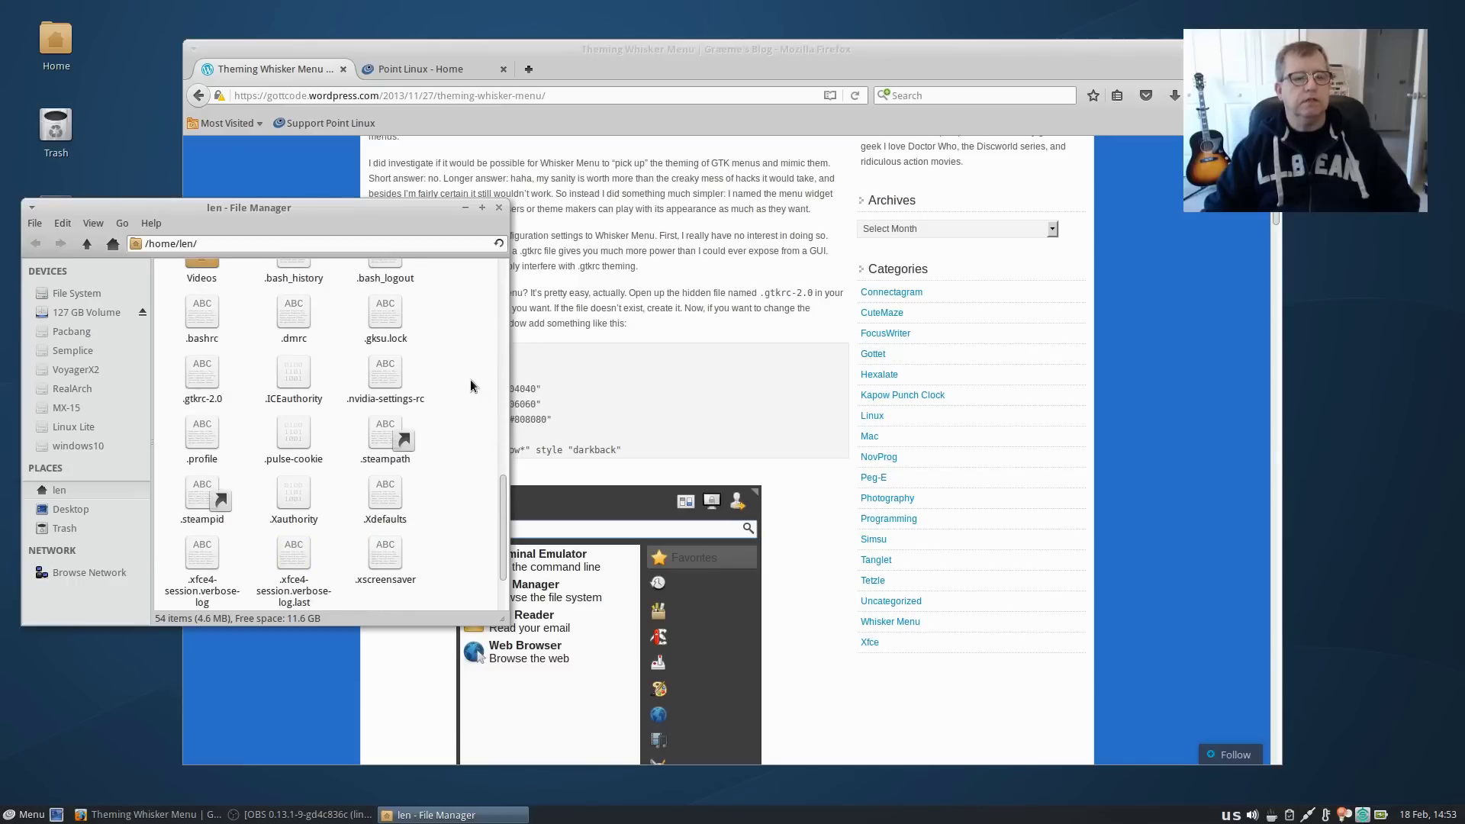
scroll(410, 397, "up", 1)
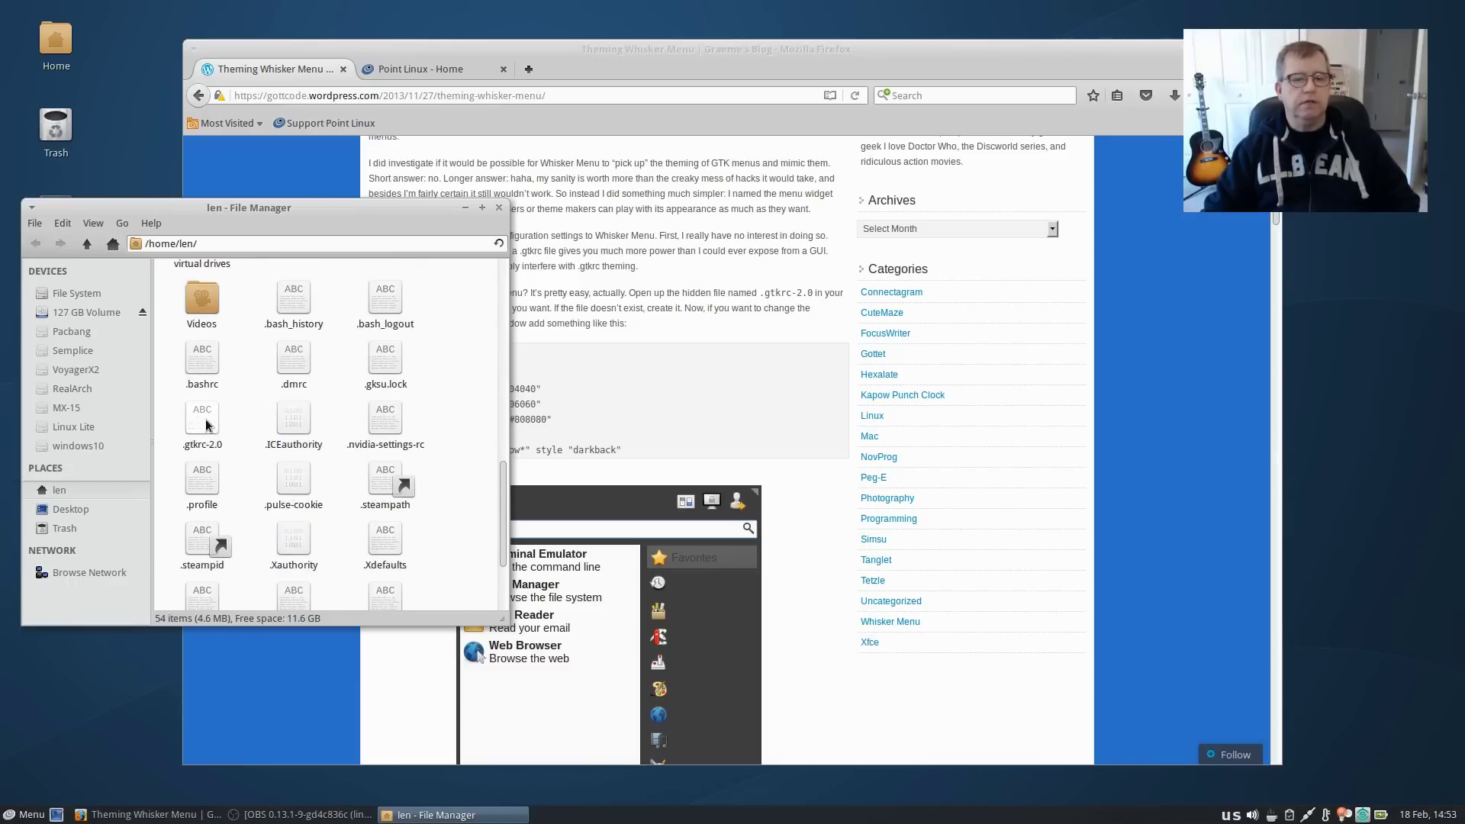
left_click(634, 336)
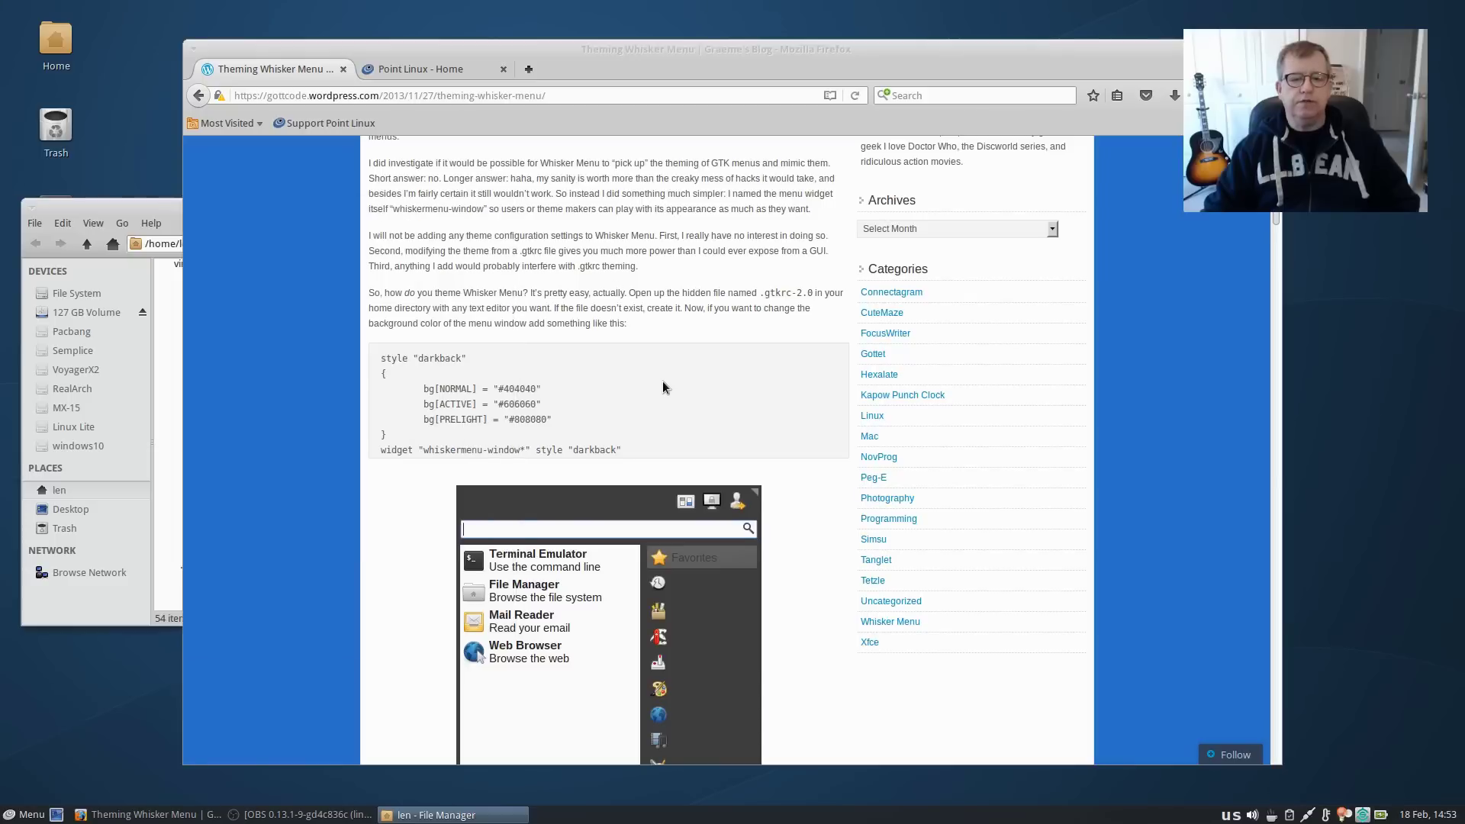
- Dismiss the drive-mount password prompt and open .gtkrc-2.0 in Mousepad
left_click(120, 374)
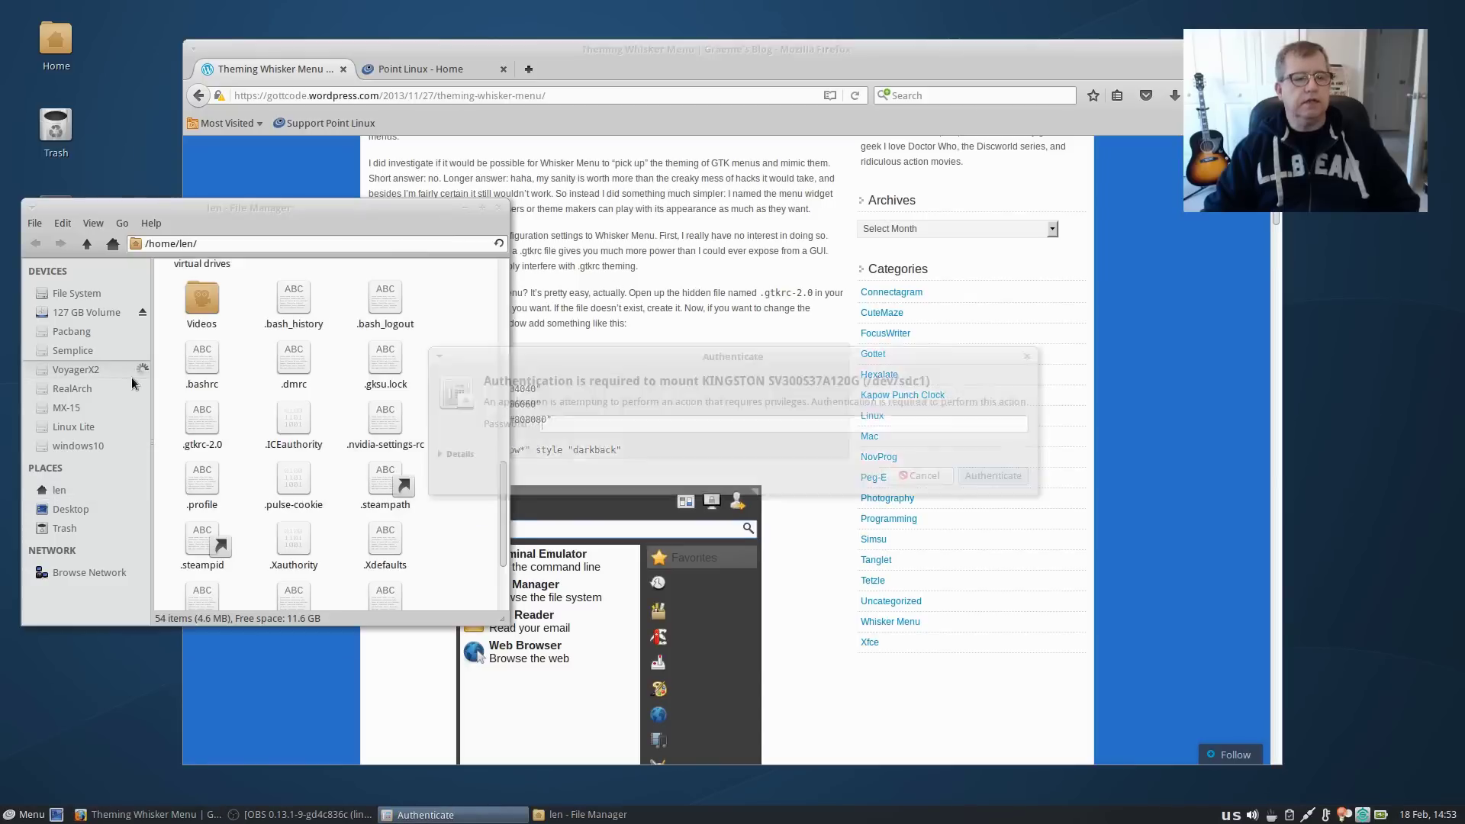
left_click(902, 474)
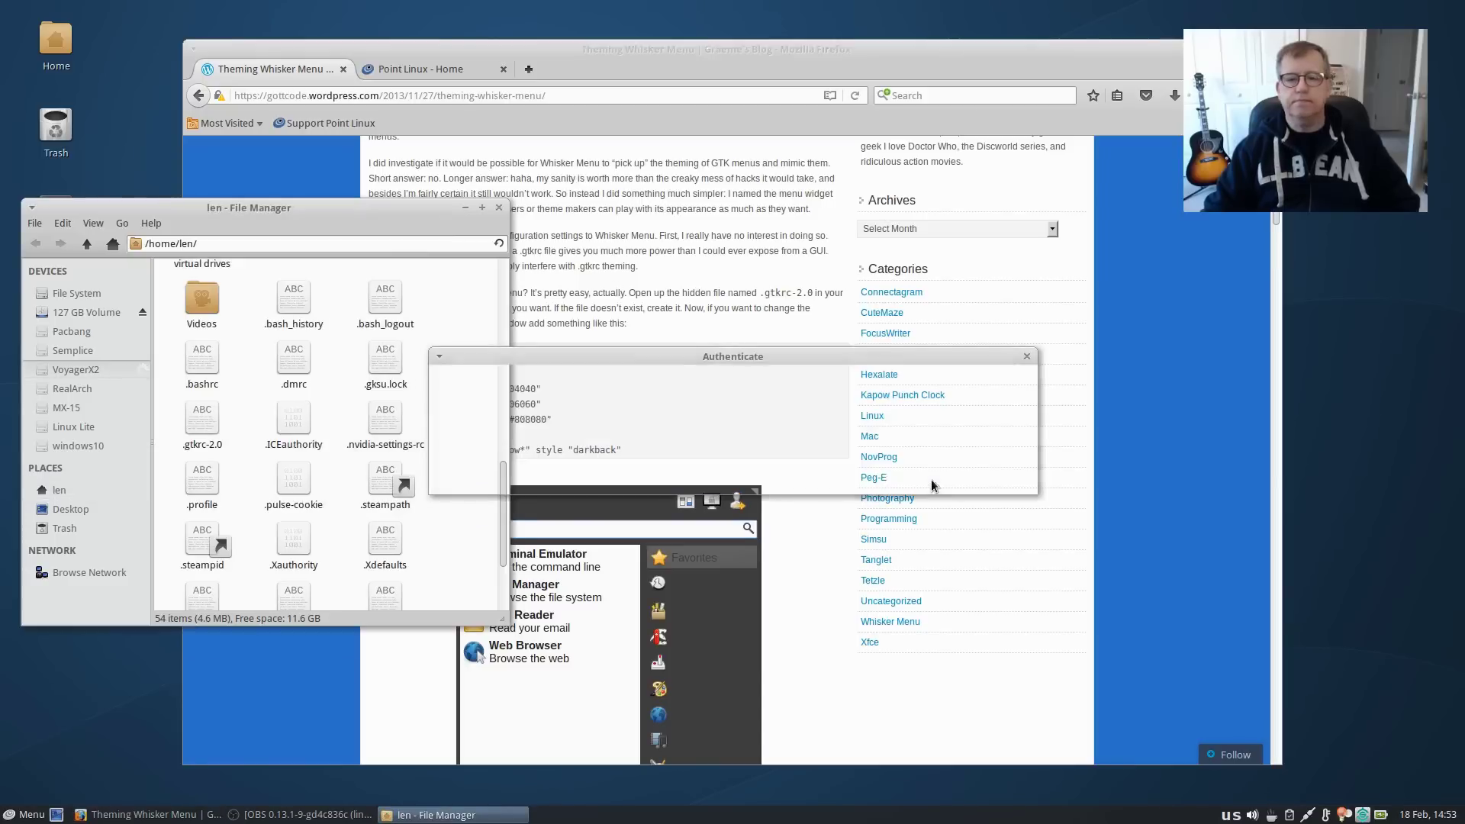
double_click(186, 419)
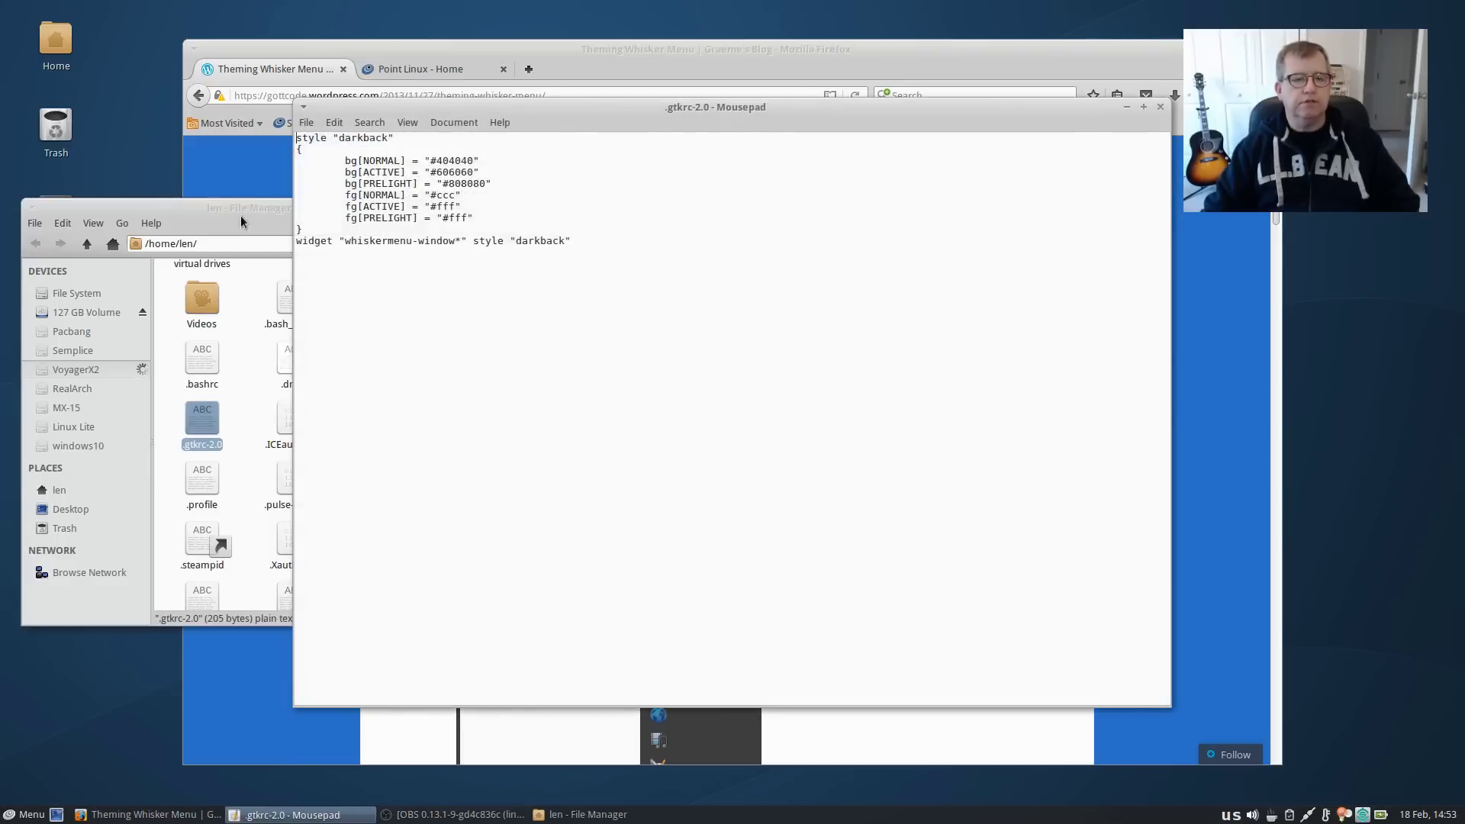
- Scroll the blog post to the fg text-colour example, compare it with .gtkrc-2.0, and return to Firefox
left_click(244, 183)
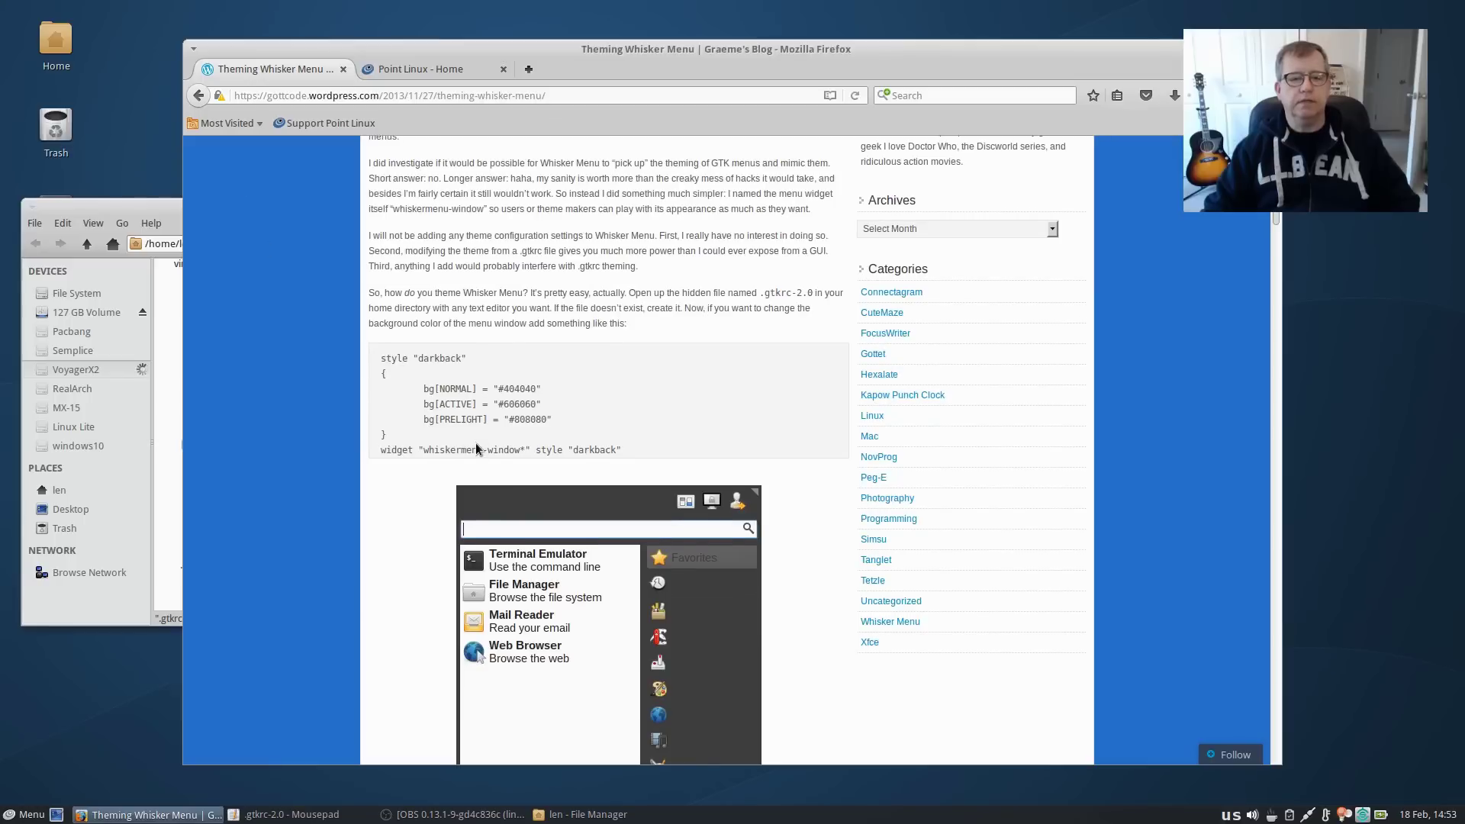
scroll(476, 445, "down", 10)
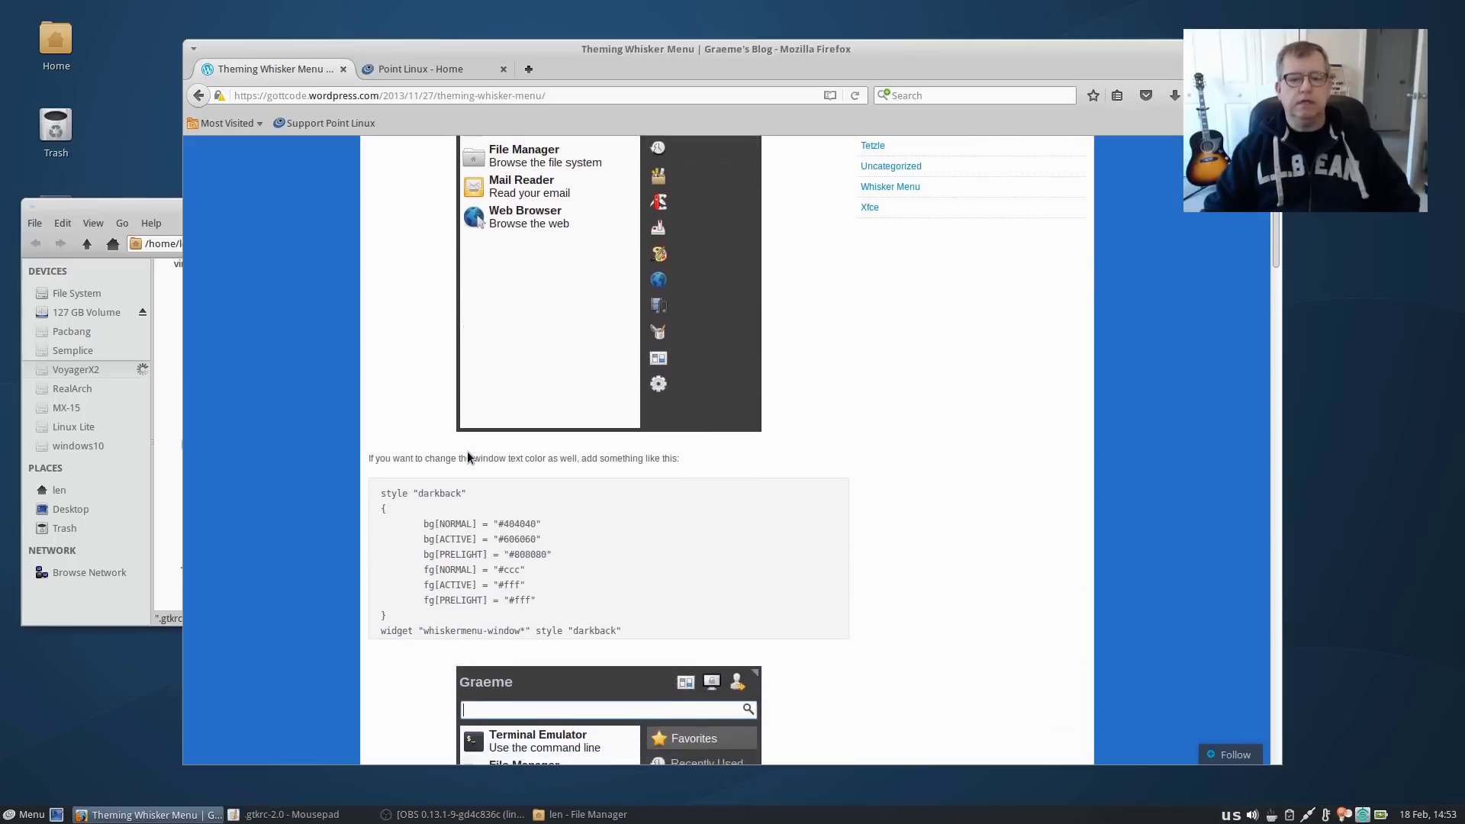
scroll(467, 450, "down", 7)
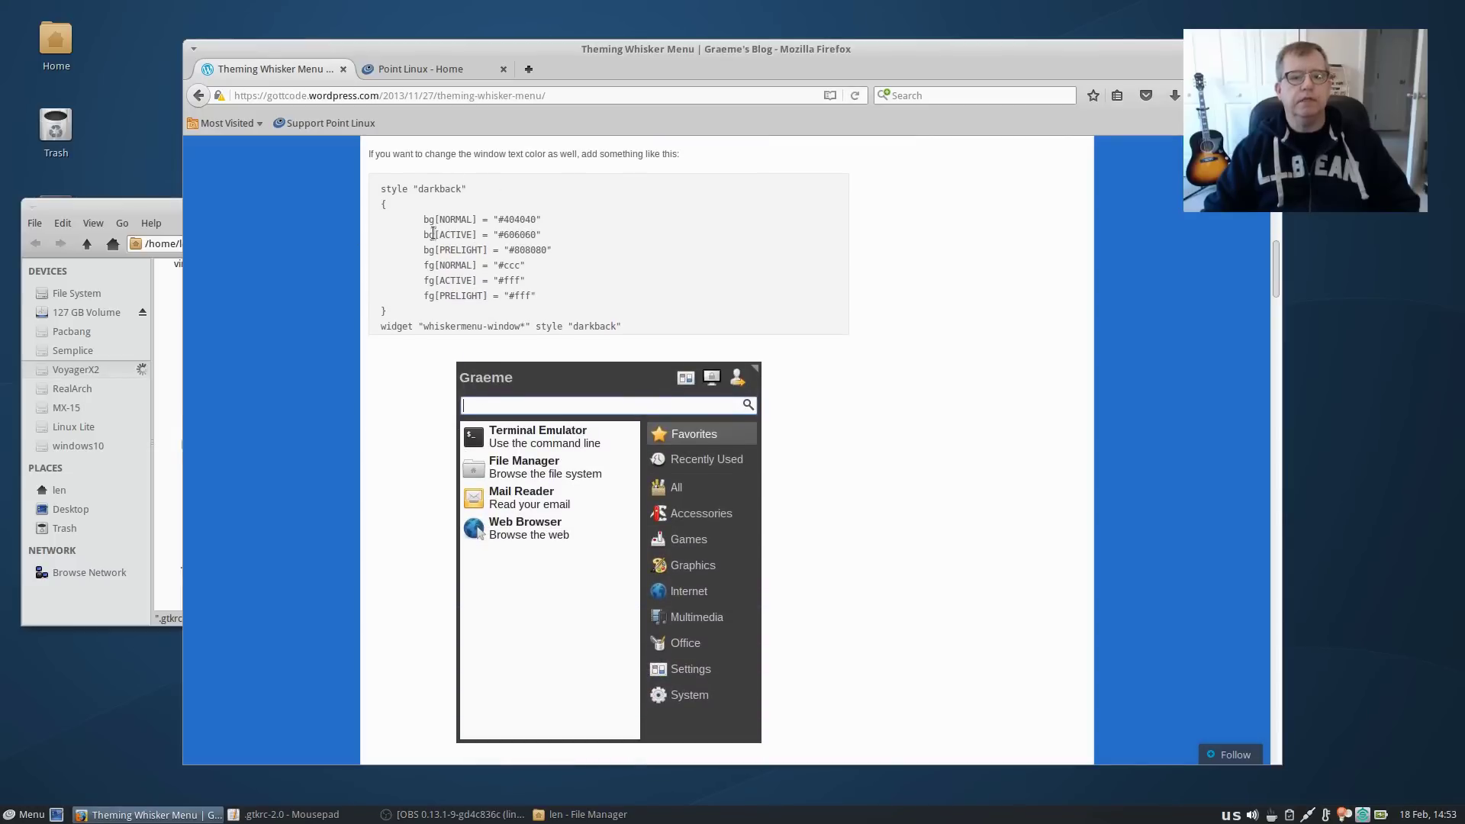
left_click(177, 306)
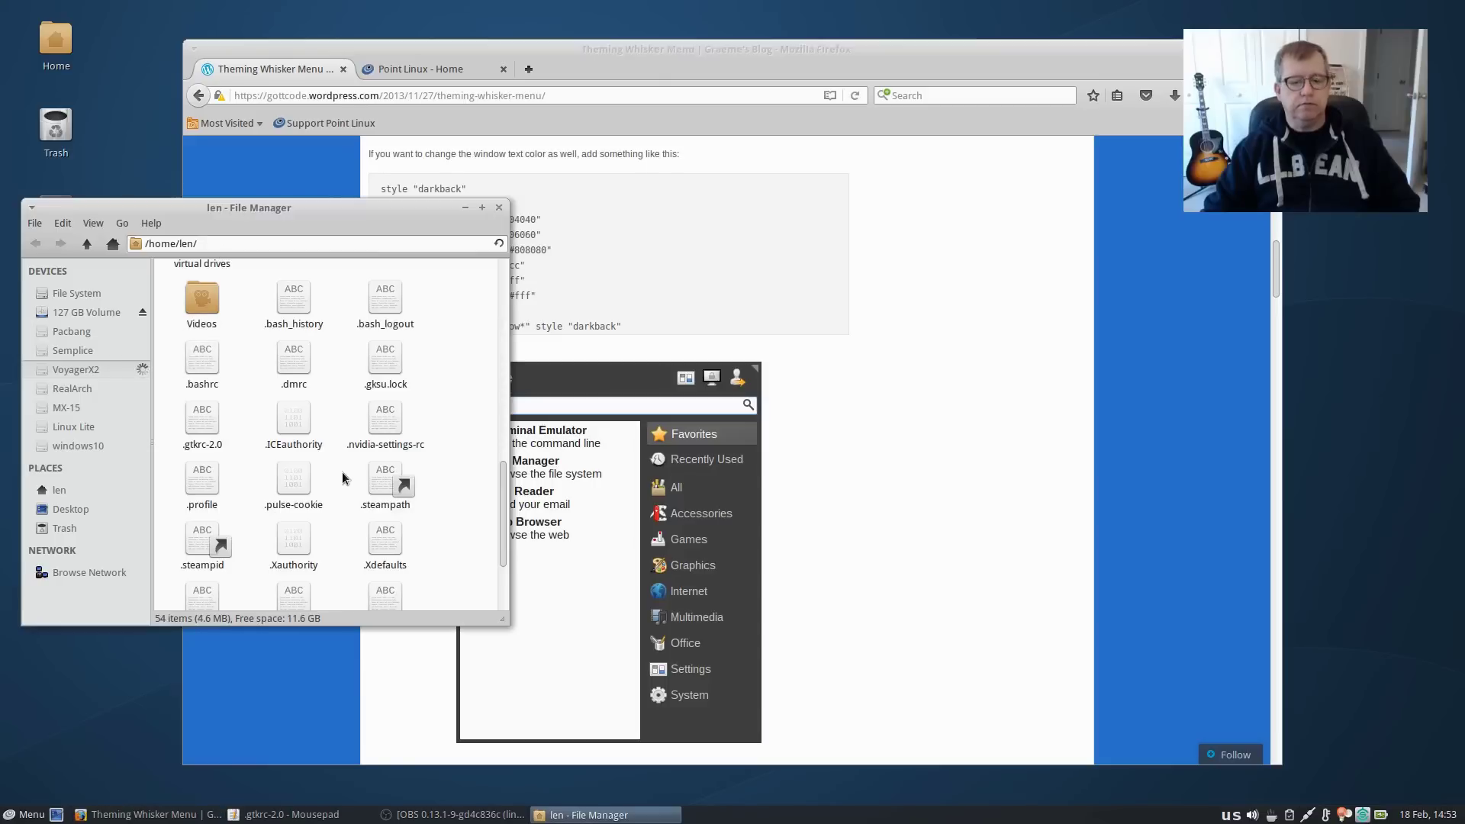
left_click(303, 815)
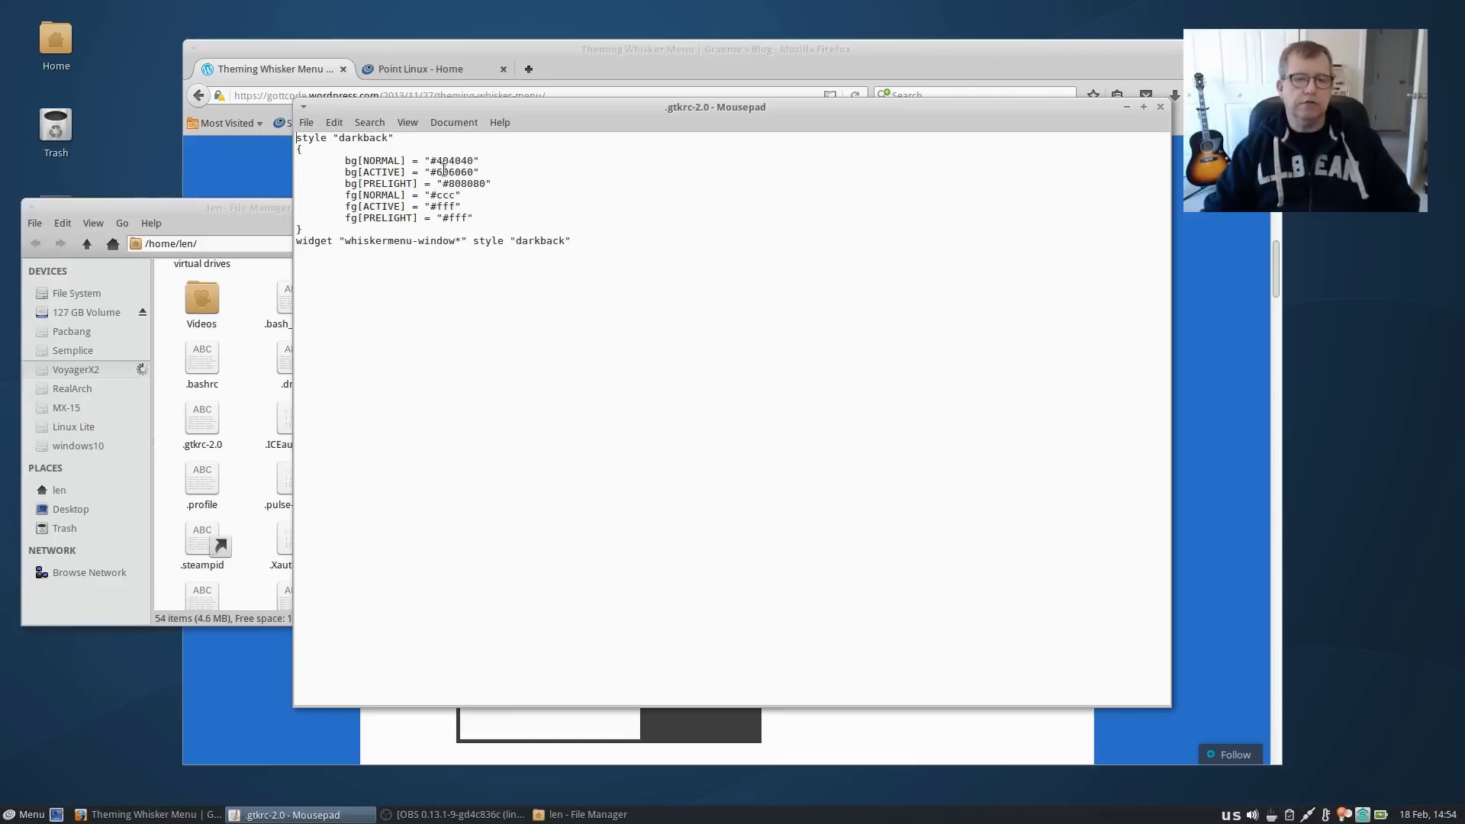
left_click(738, 92)
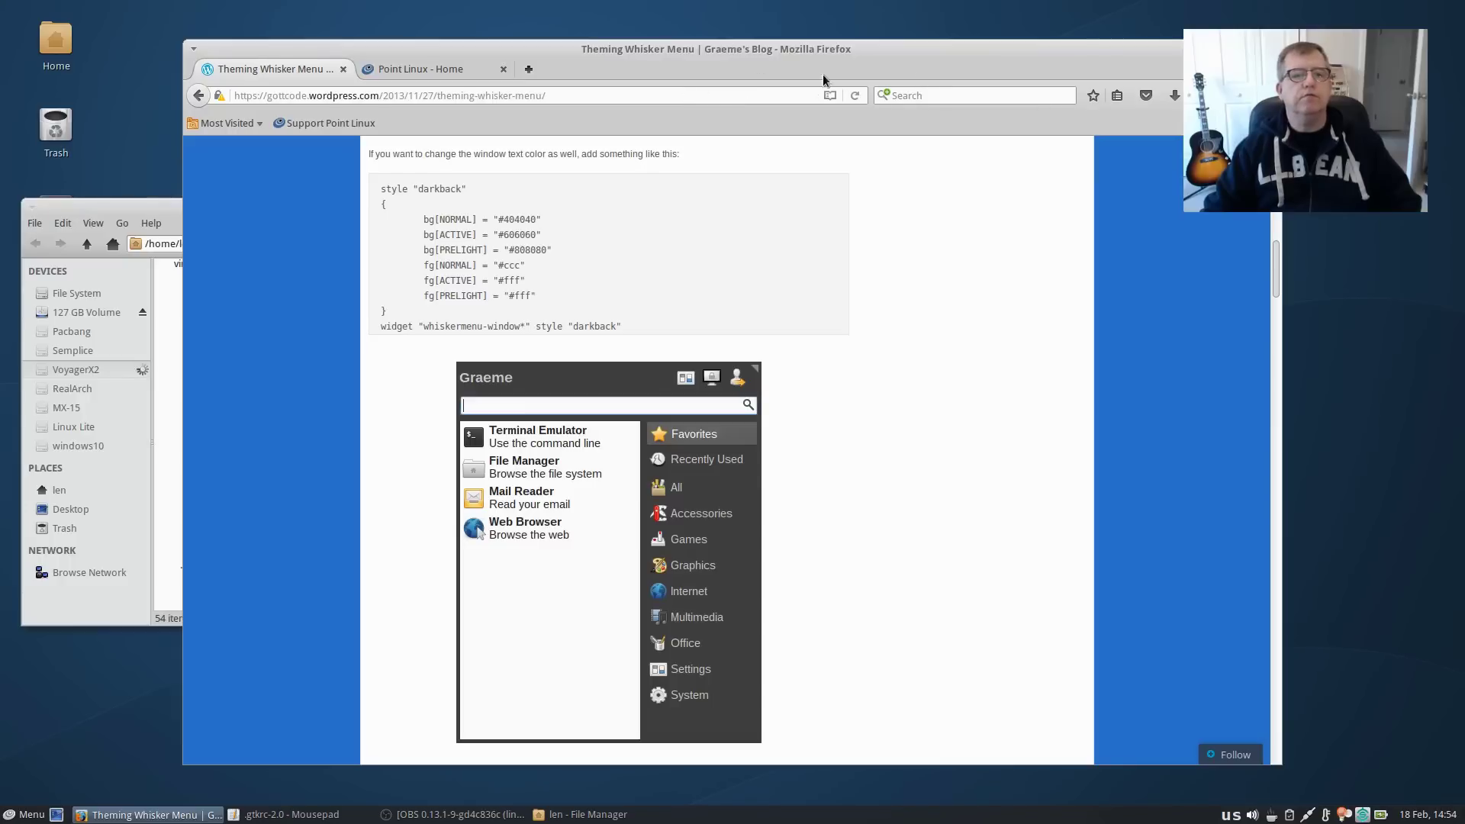
- Search DuckDuckGo for 'color codes' and scroll through the results
left_click(921, 94)
type("colo")
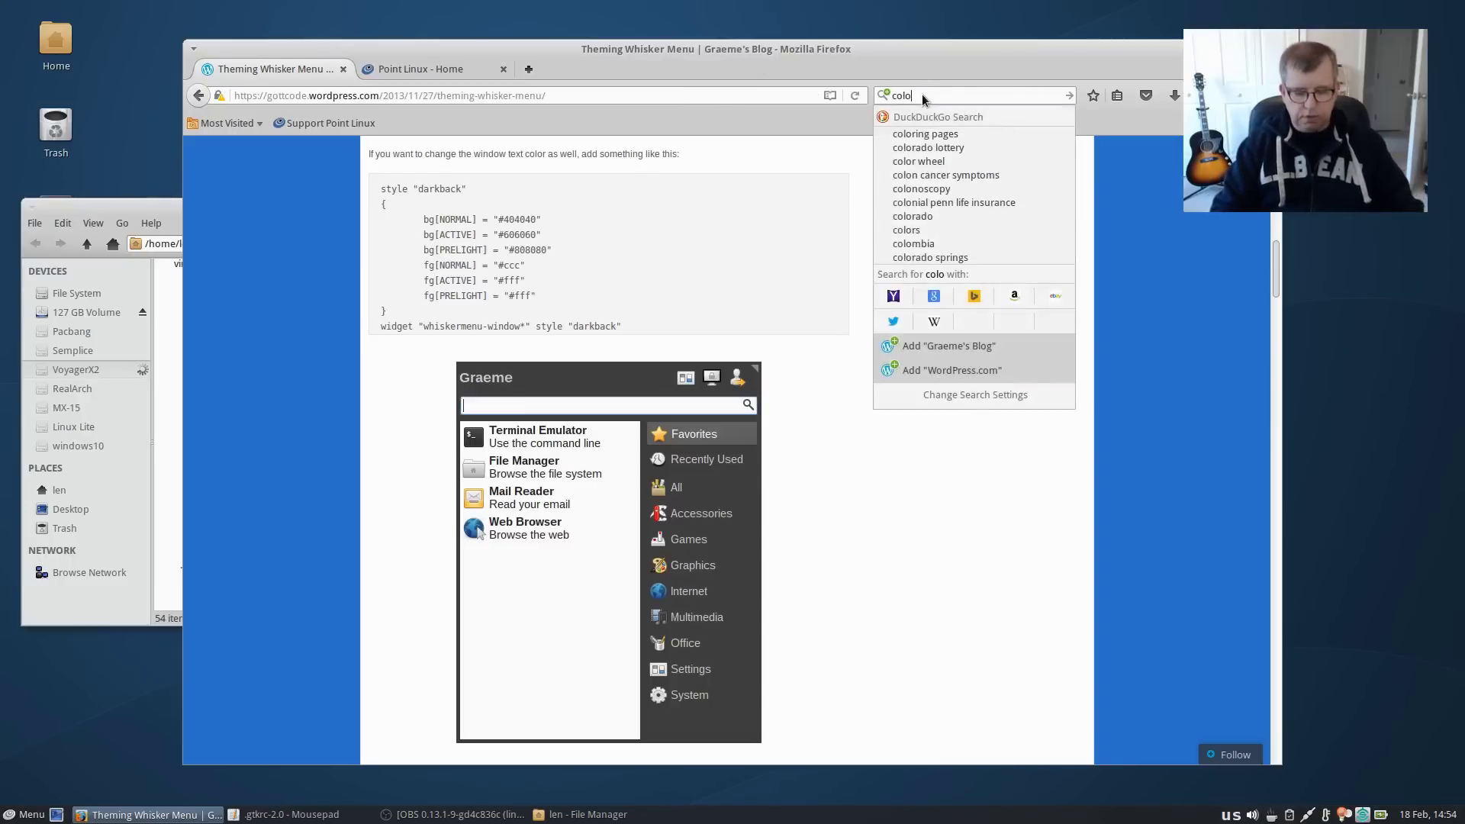
type("r codes")
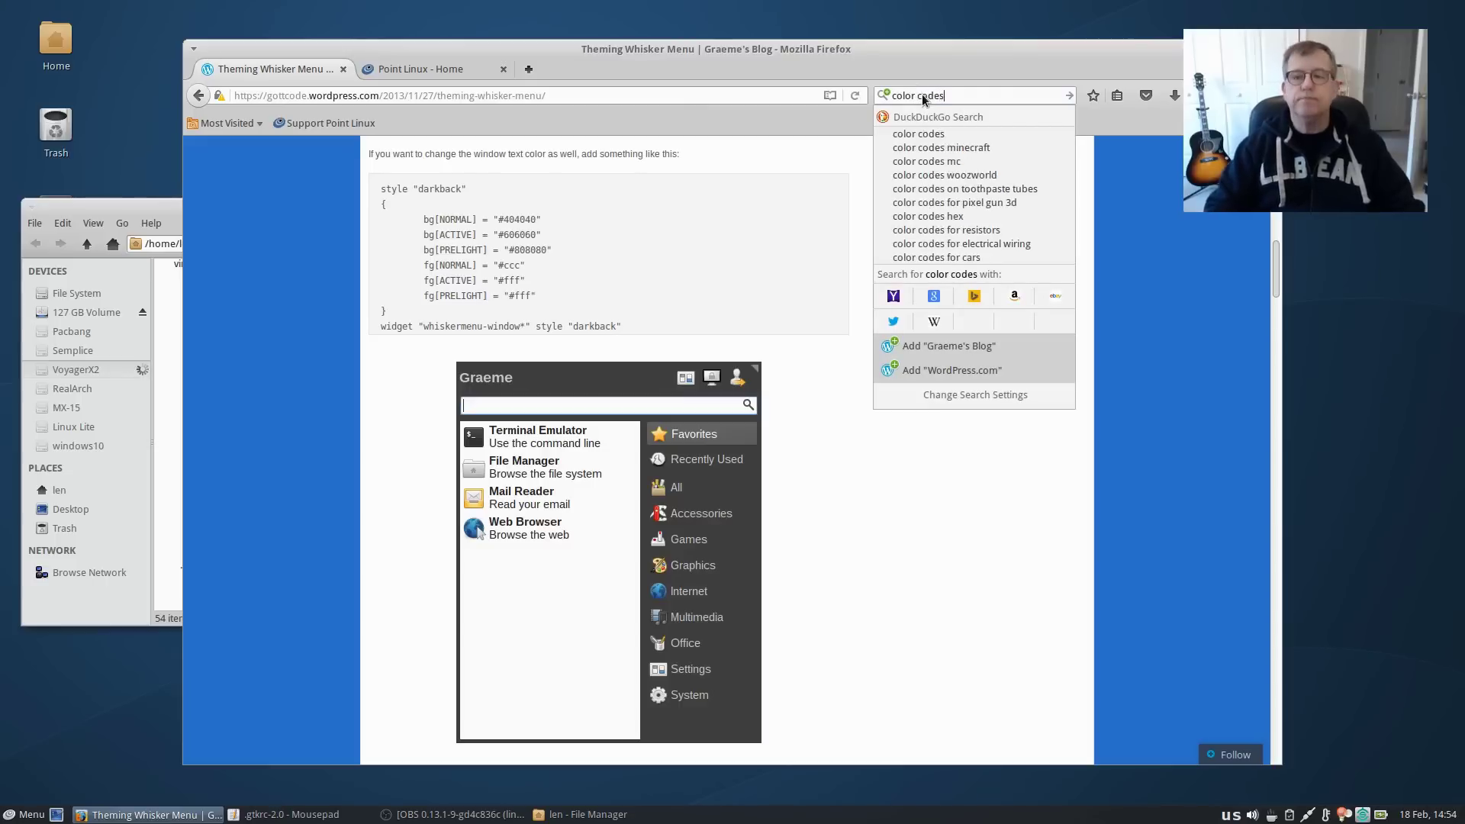
key("Return")
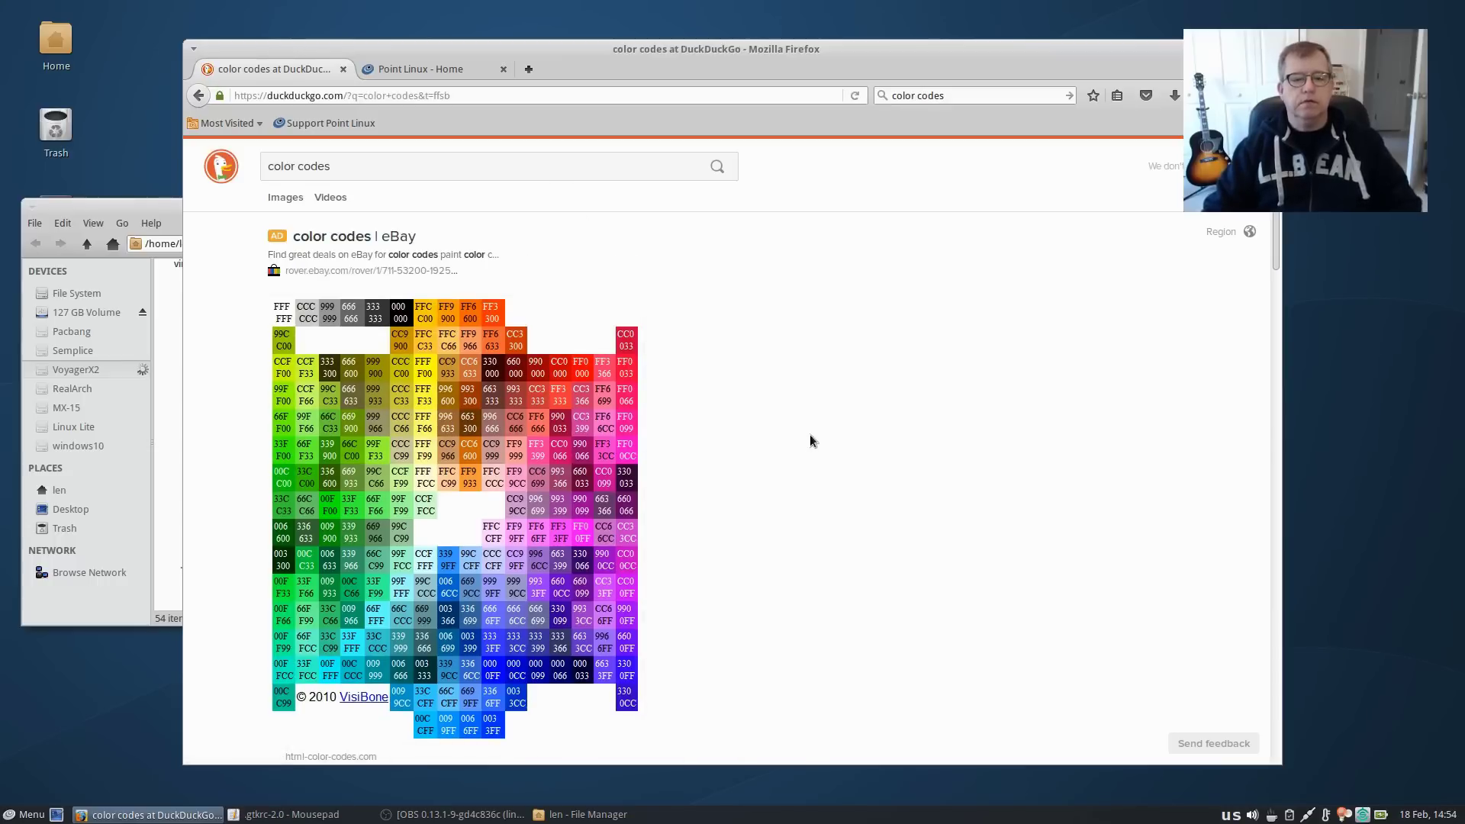
scroll(817, 425, "down", 10)
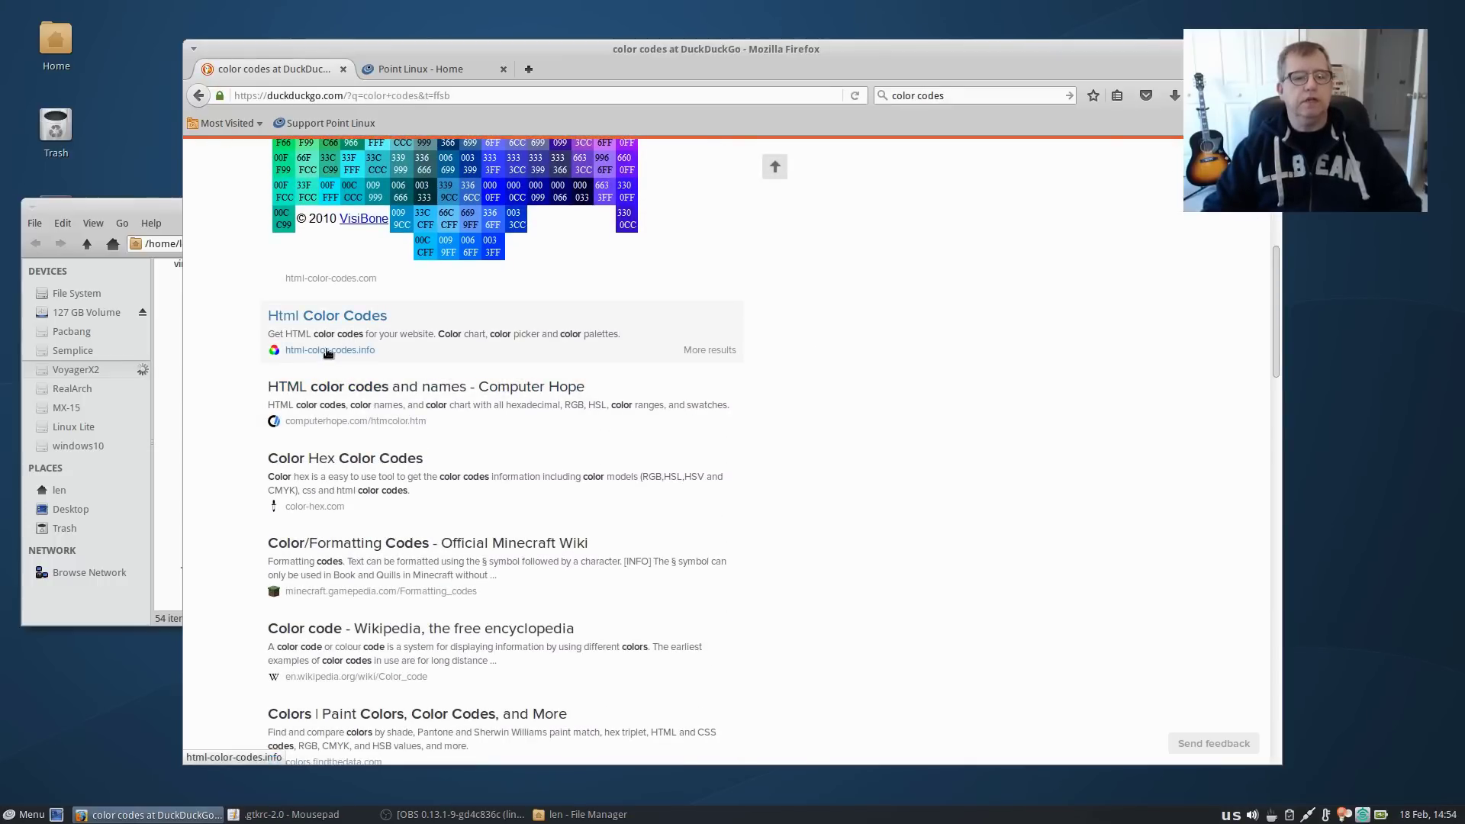
- Open html-color-codes.info and pick muted red A26565 (RGB 162, 101, 101) in its colour picker
left_click(328, 351)
scroll(645, 402, "down", 17)
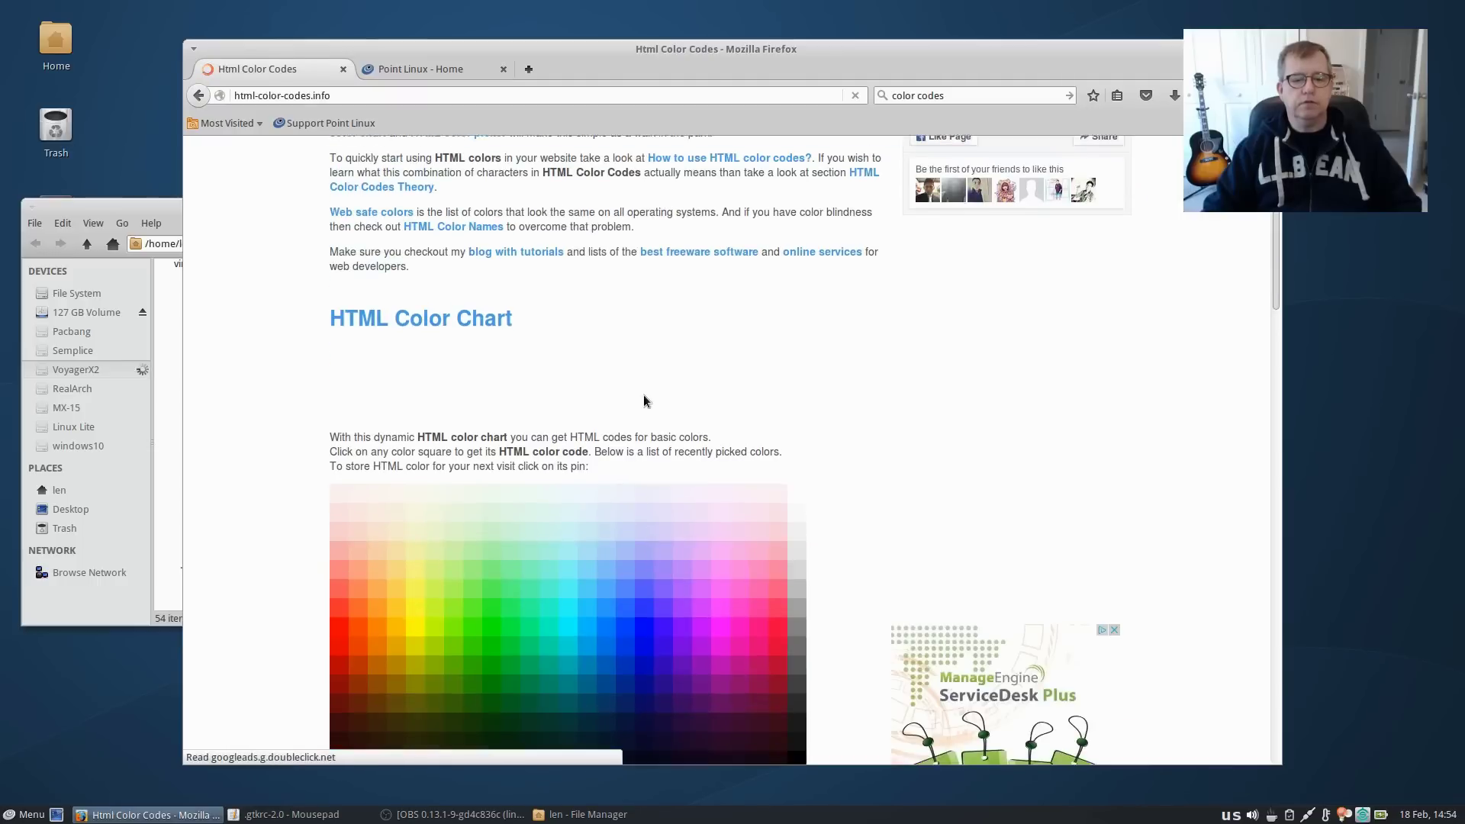
scroll(644, 402, "down", 5)
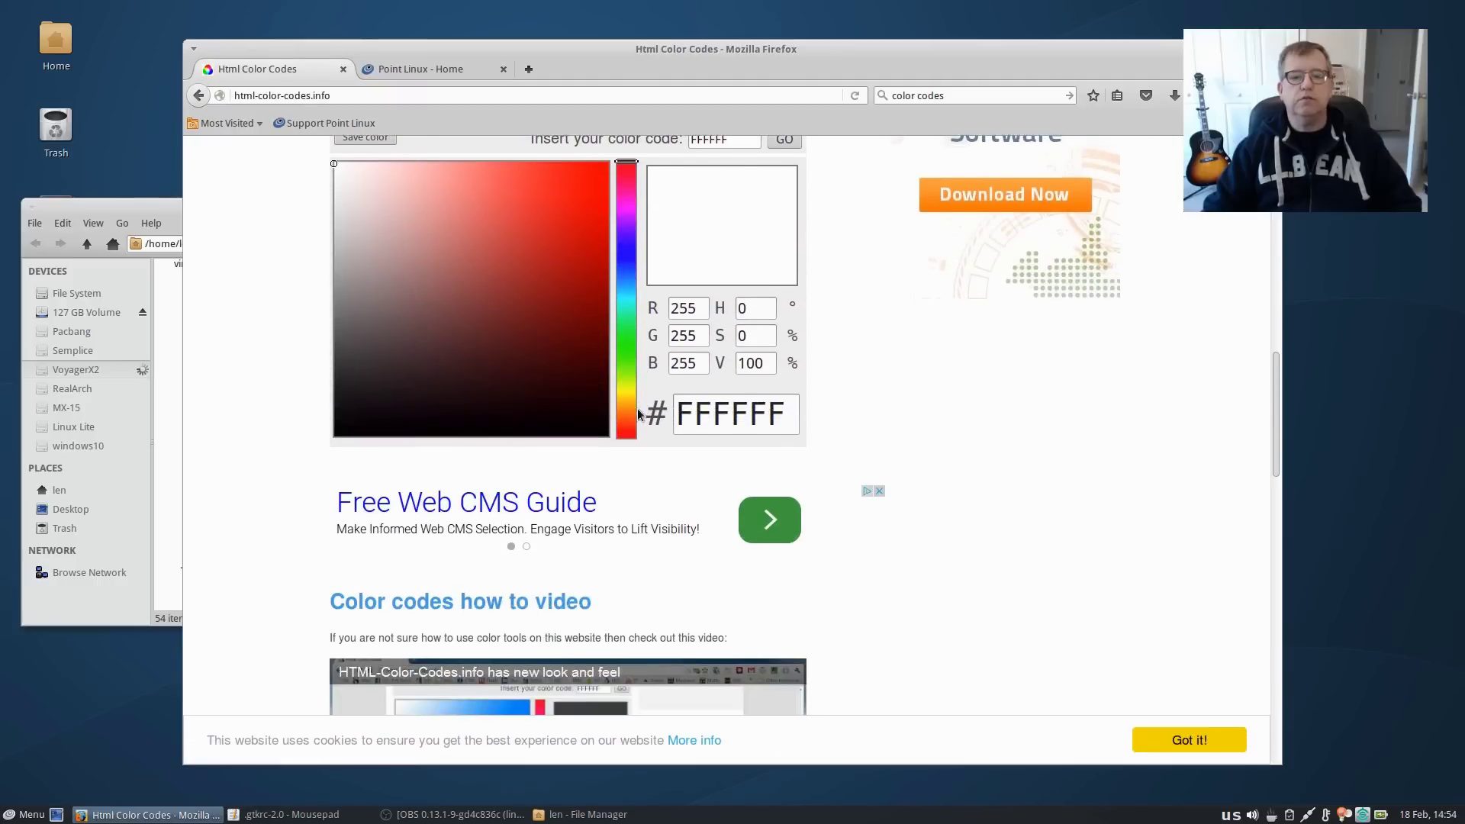
scroll(645, 402, "up", 5)
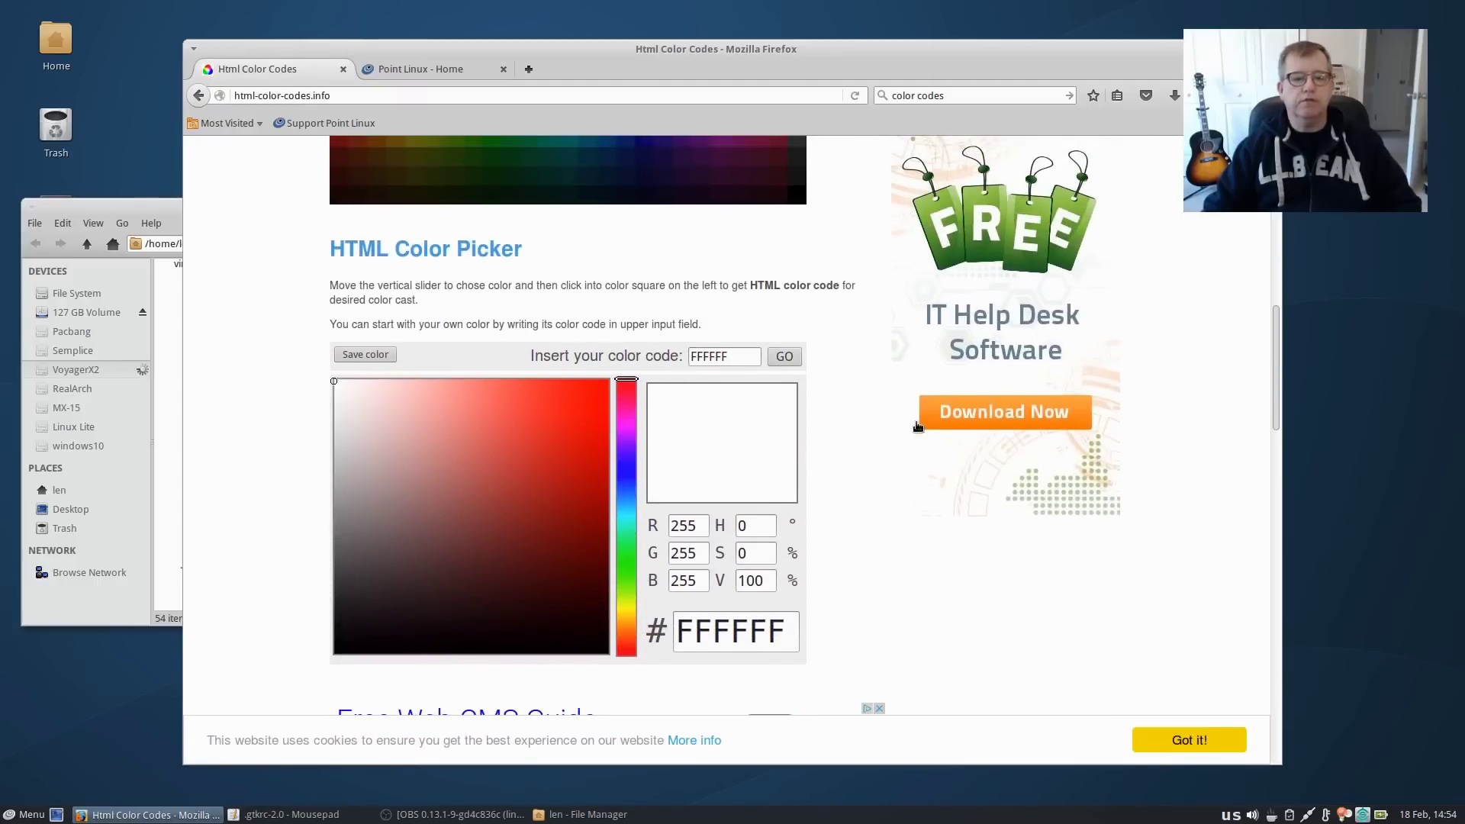
scroll(954, 562, "down", 4)
scroll(958, 560, "up", 3)
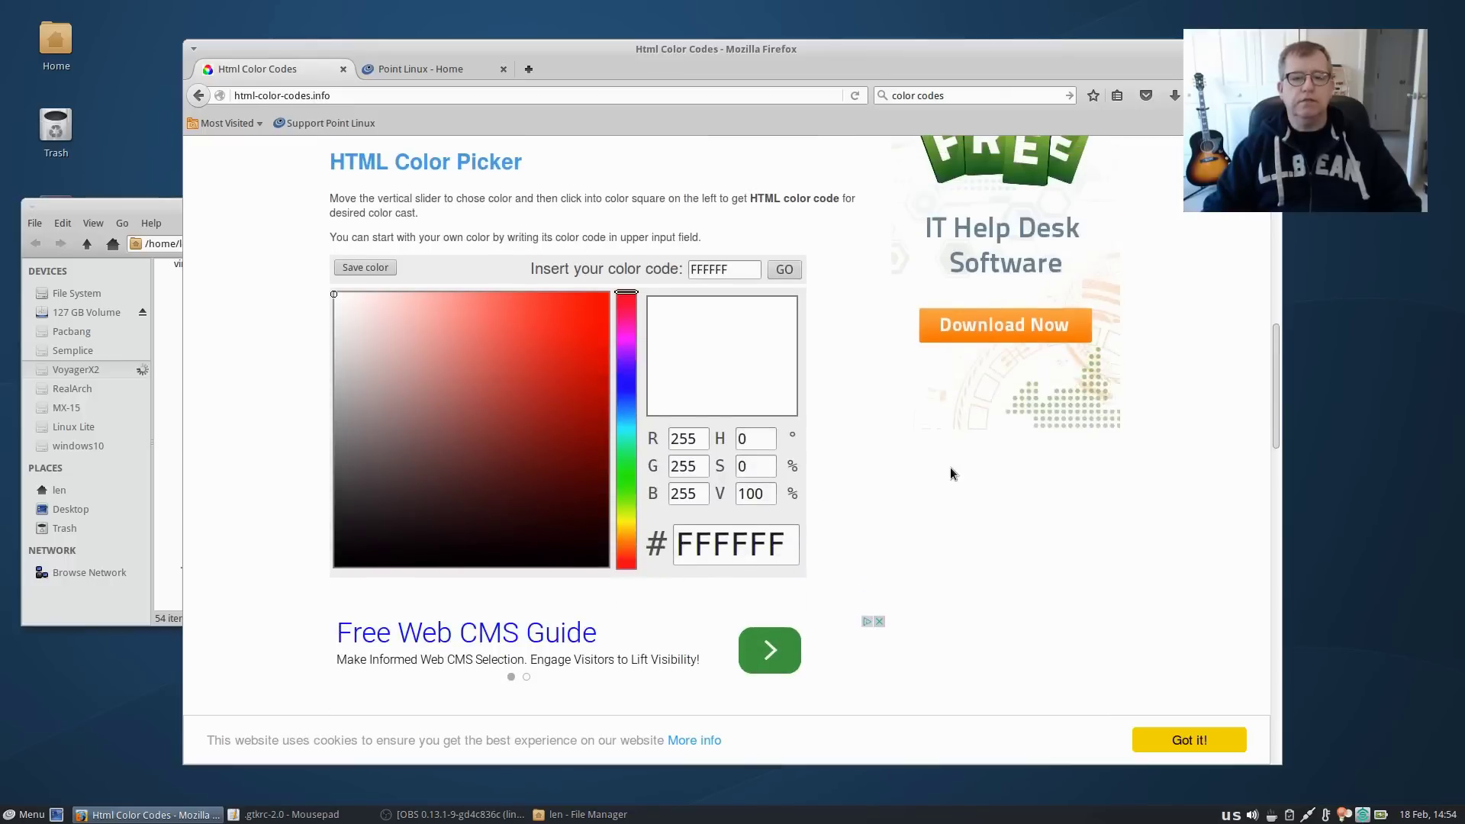
left_click(437, 393)
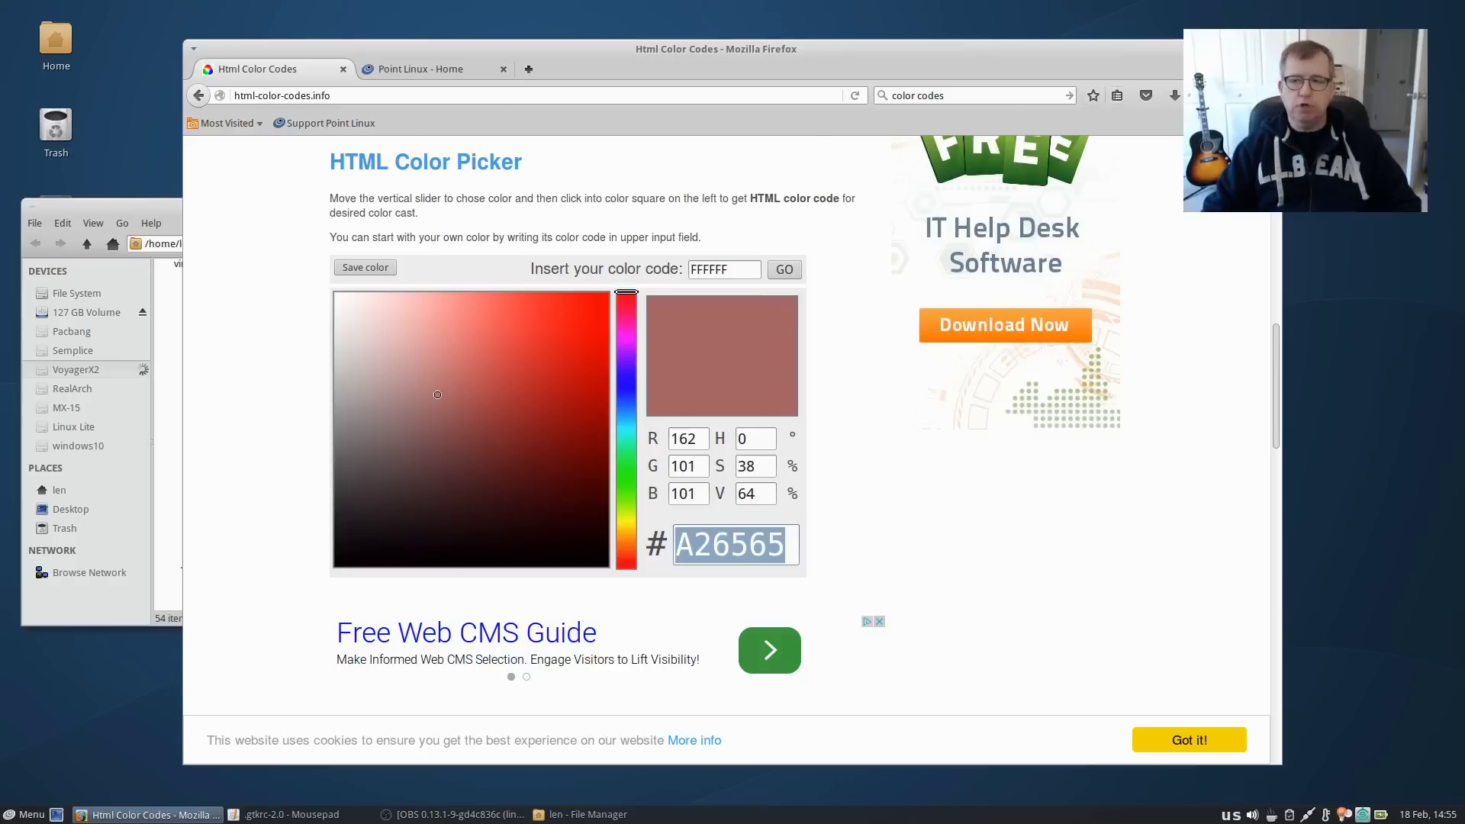
- Minimize Firefox, close the .gtkrc-2.0 Mousepad window, and drag the File Manager toward the centre
left_click(1236, 48)
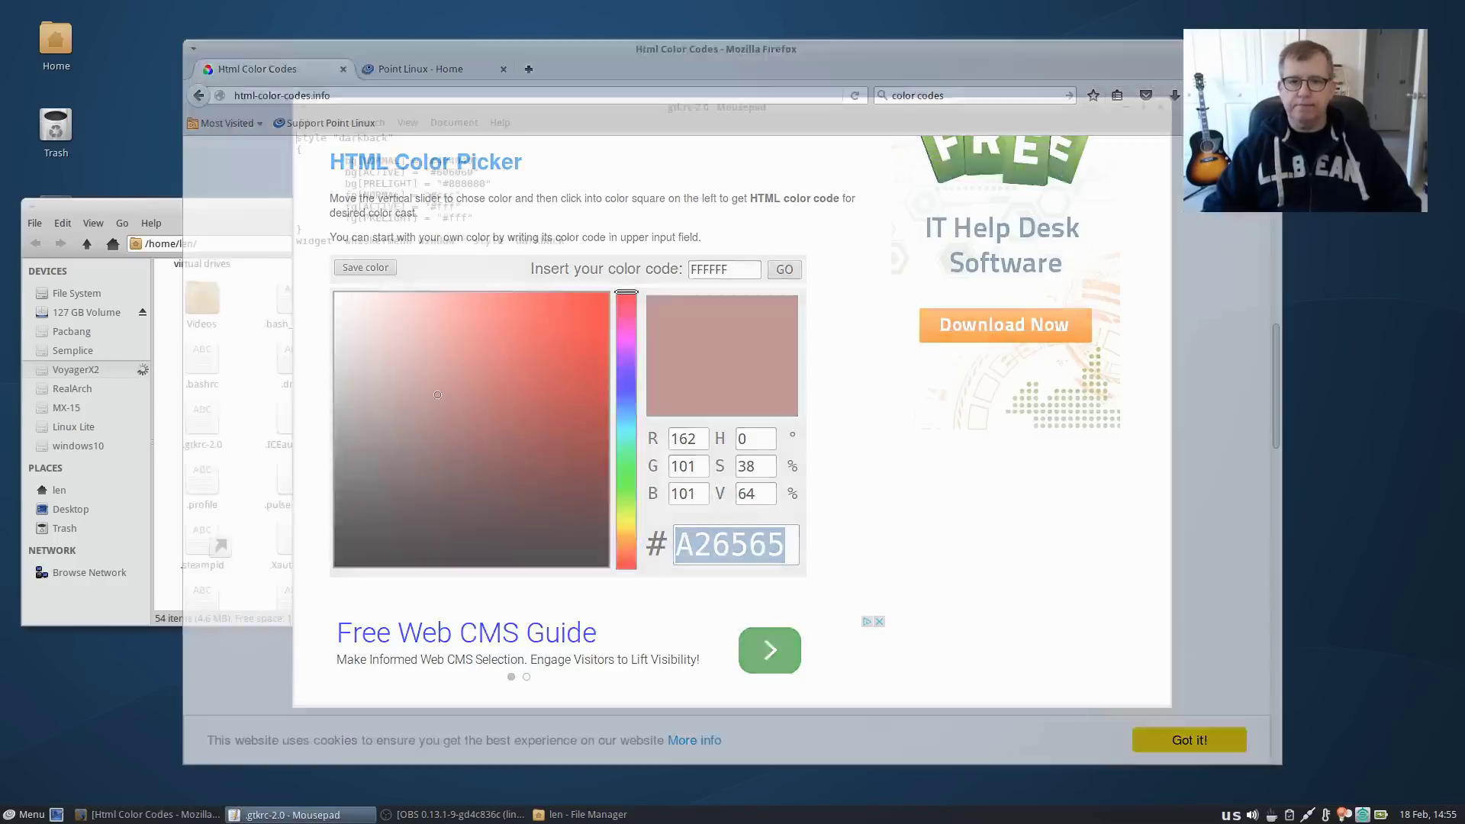
left_click(1160, 109)
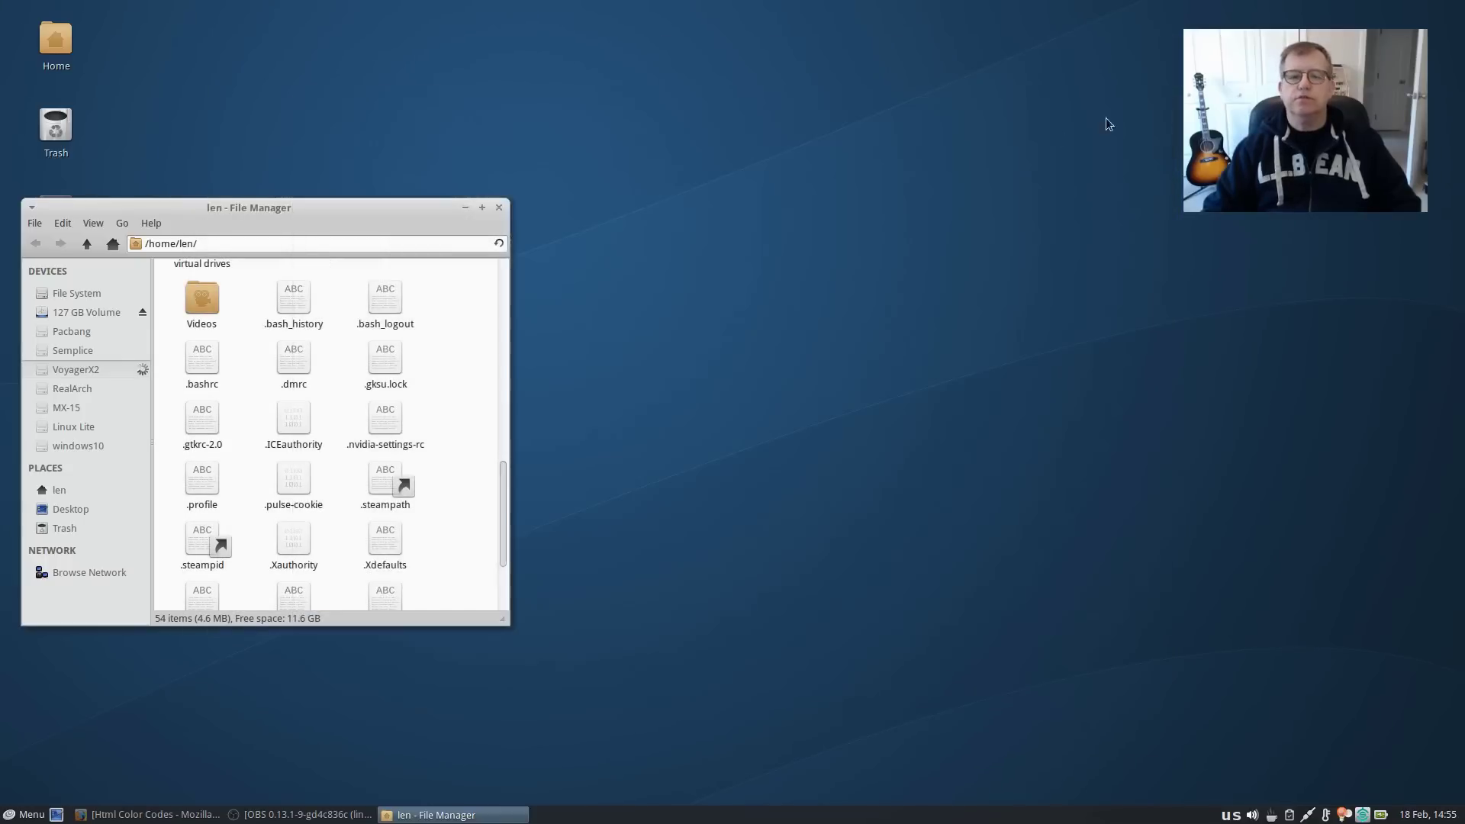
left_click_drag(361, 212, 912, 197)
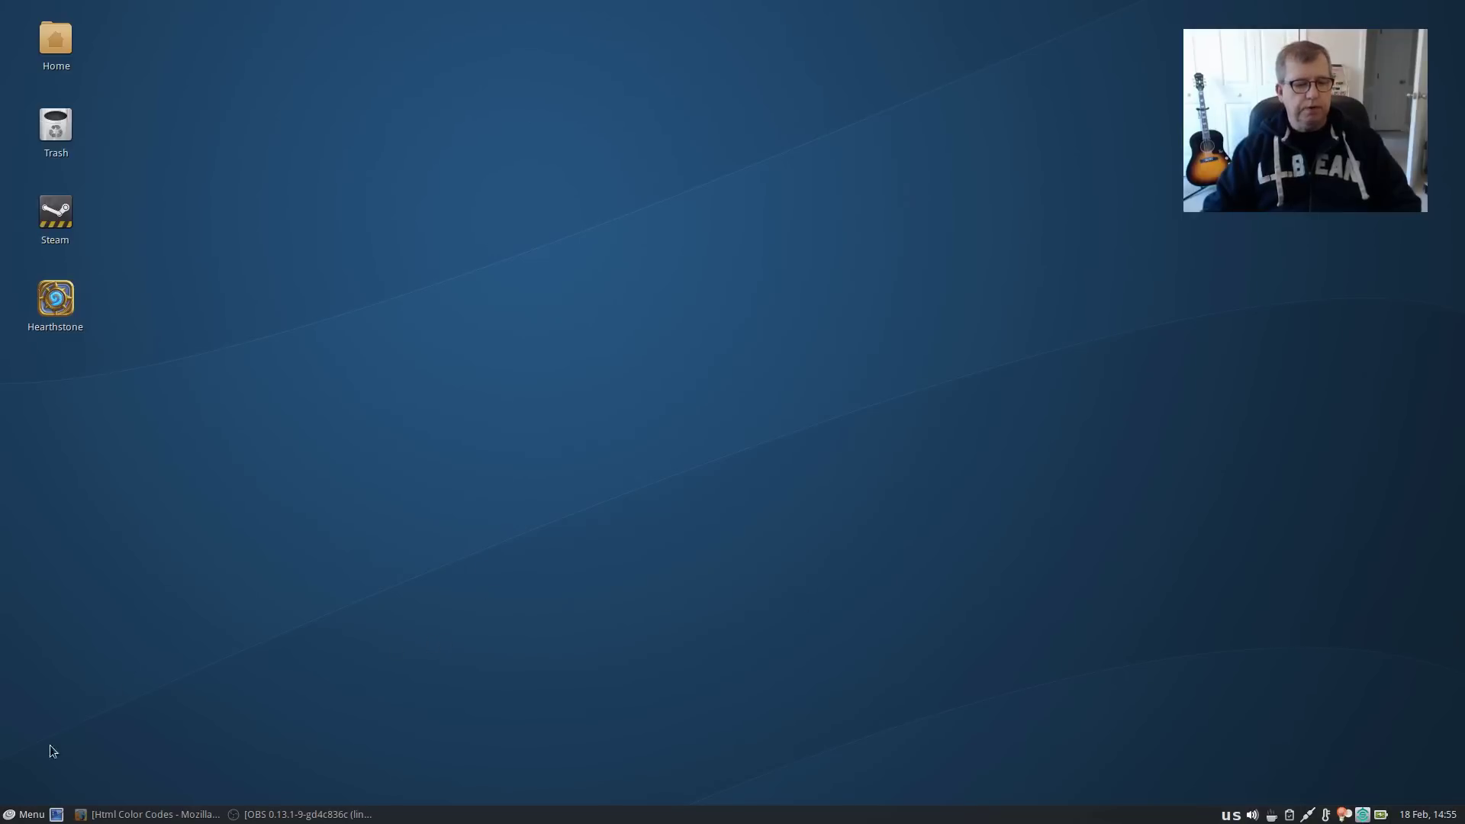
left_click(27, 814)
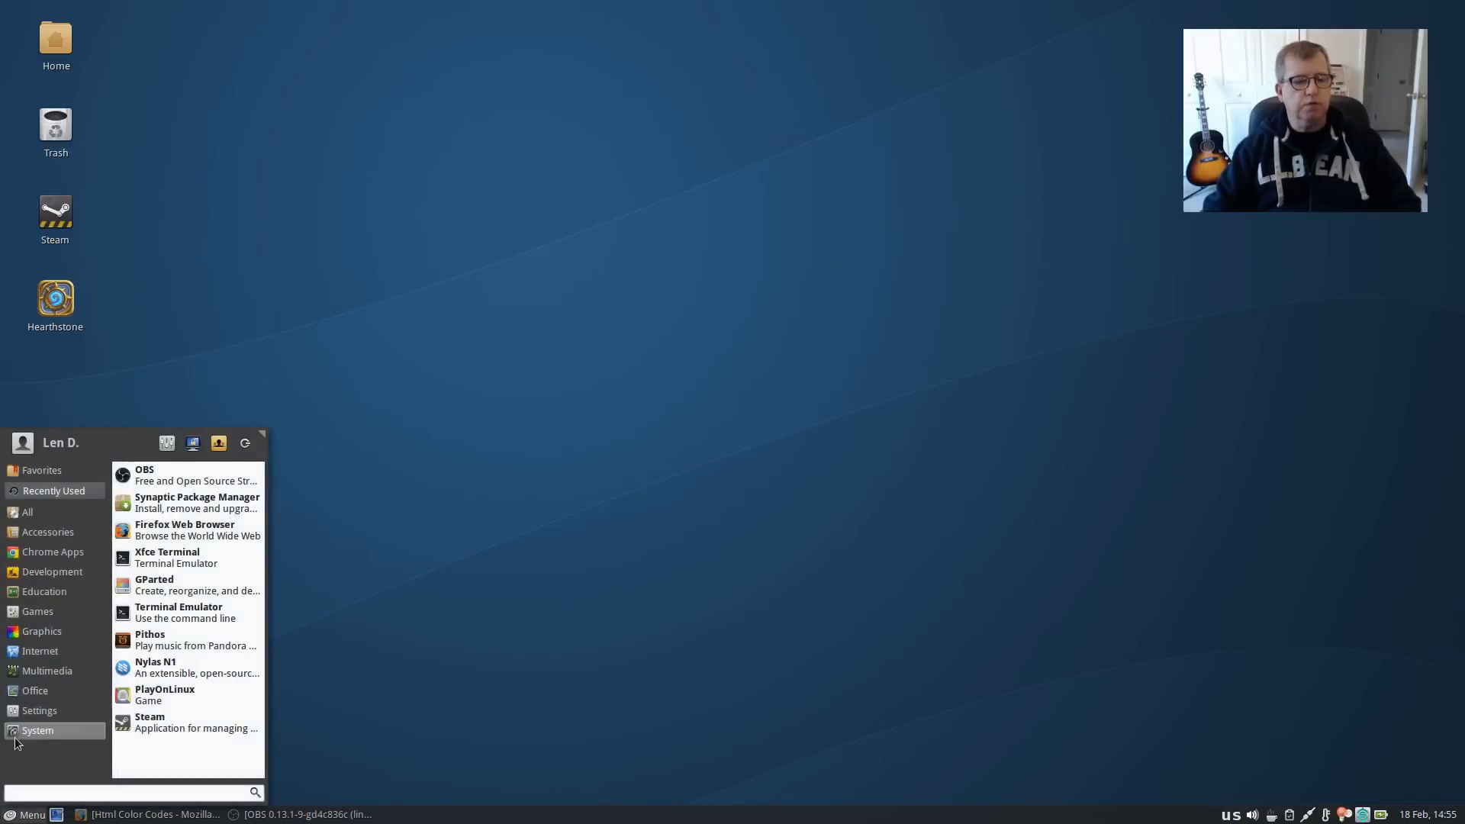
left_click(39, 710)
left_click(598, 512)
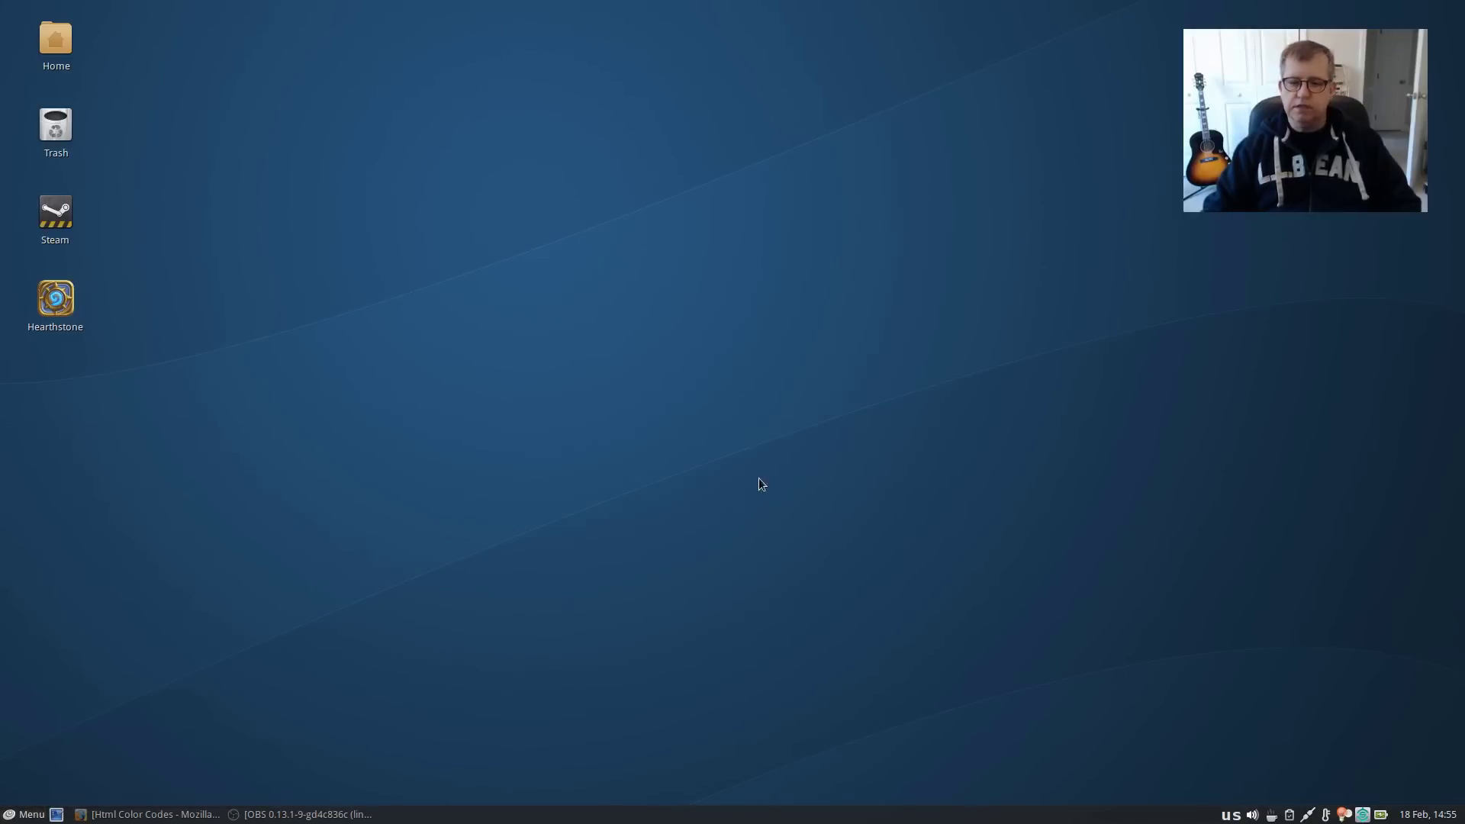